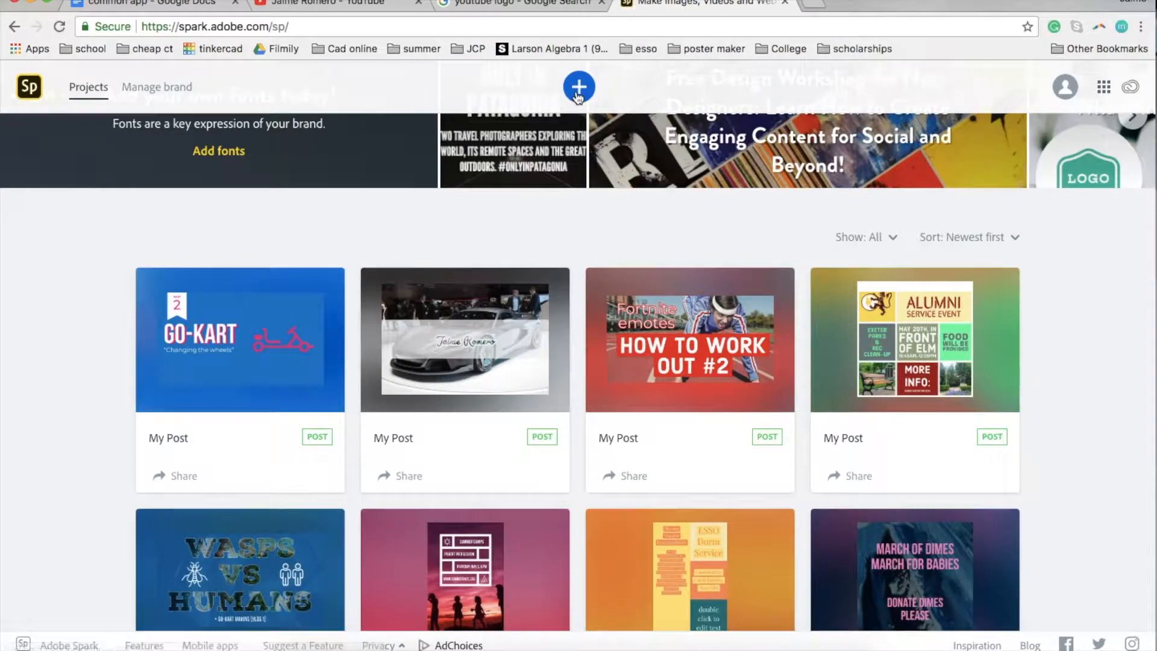
Step: Create a new post and show the Featured templates
click(577, 93)
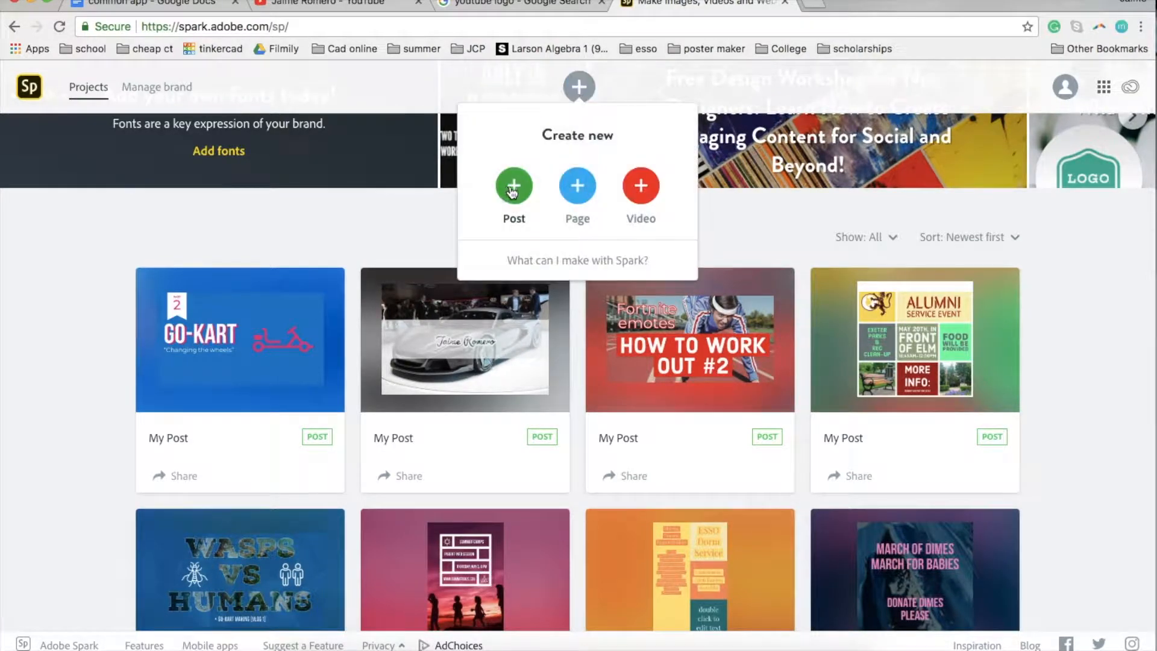
click(514, 185)
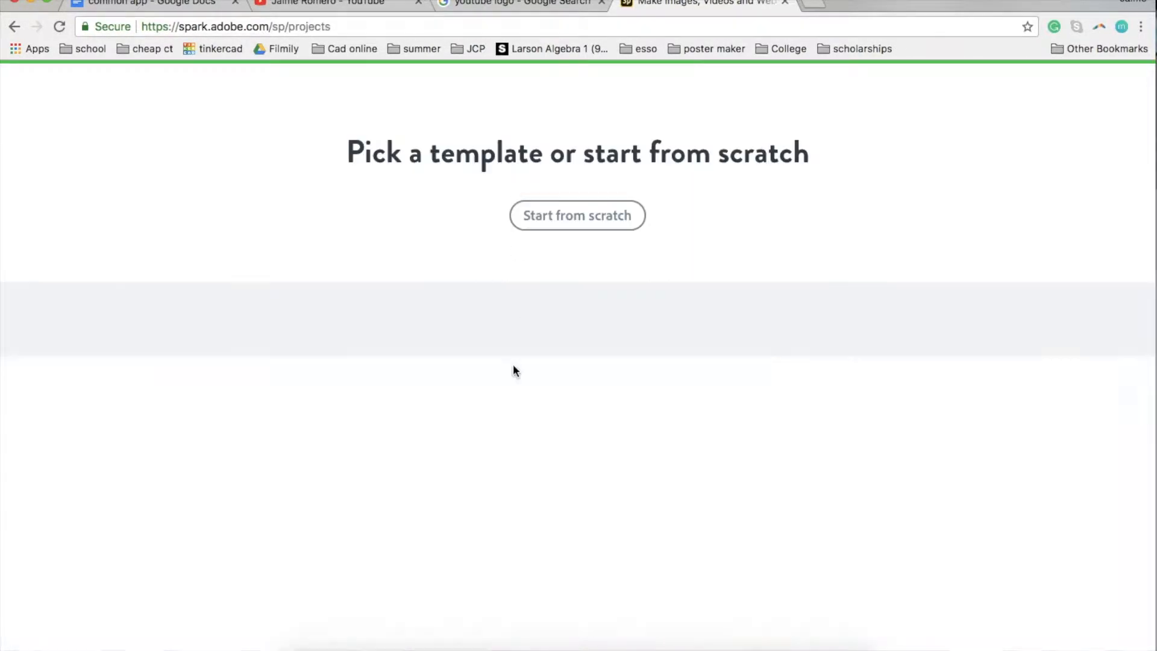
scroll(516, 316, down, 2)
scroll(513, 371, down, 2)
scroll(512, 366, up, 5)
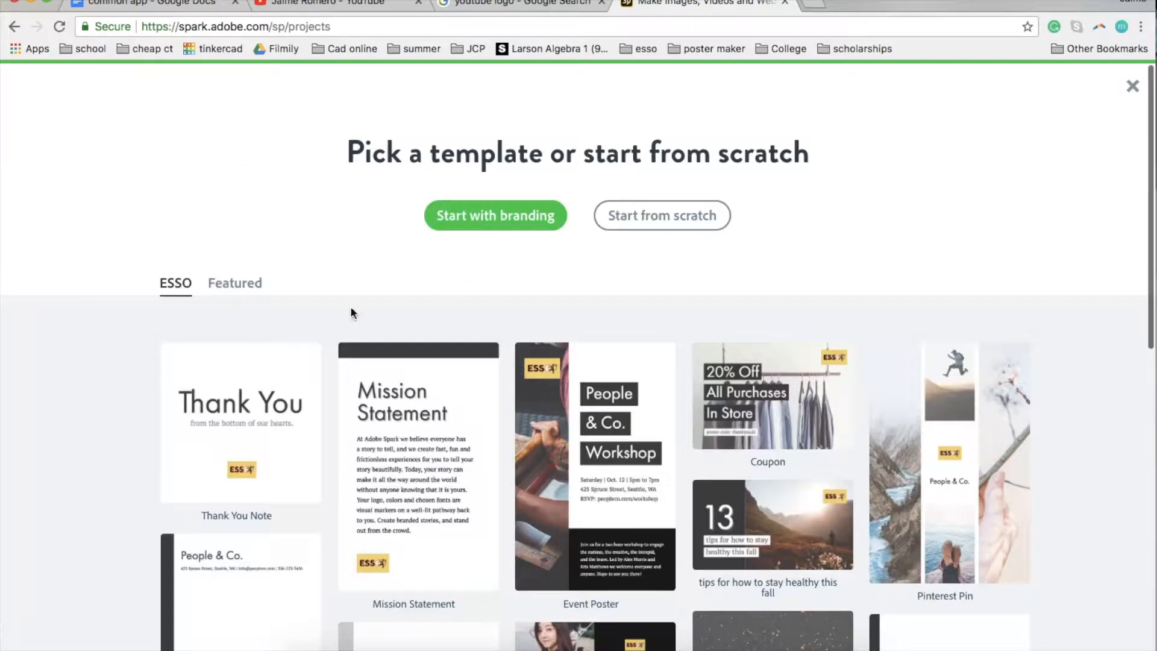
click(250, 294)
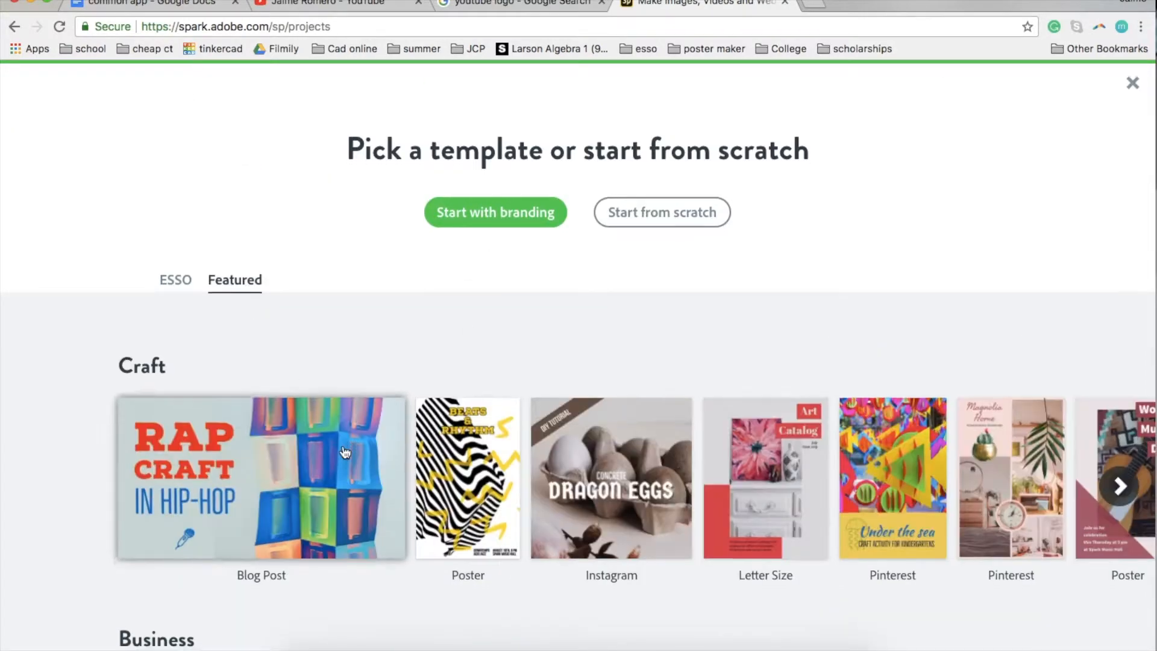
Step: Look through the featured template categories, browsing further designs in School, Collages and Seasonal
scroll(345, 326, down, 5)
scroll(346, 325, up, 2)
scroll(362, 337, down, 10)
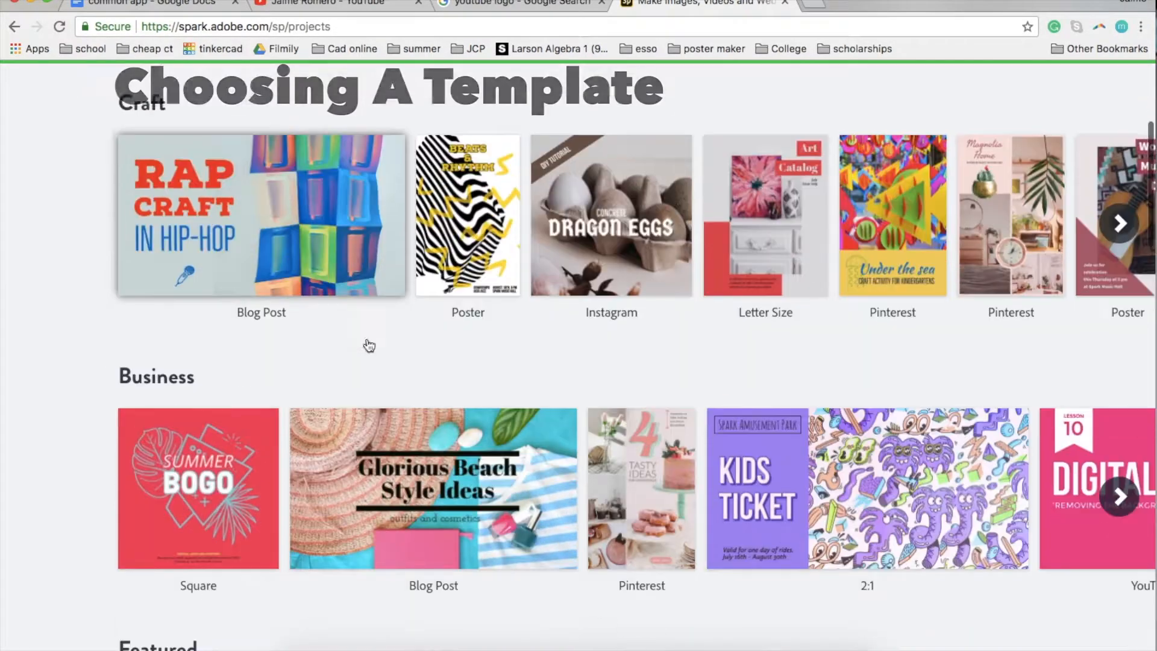
scroll(564, 323, down, 5)
scroll(565, 323, up, 3)
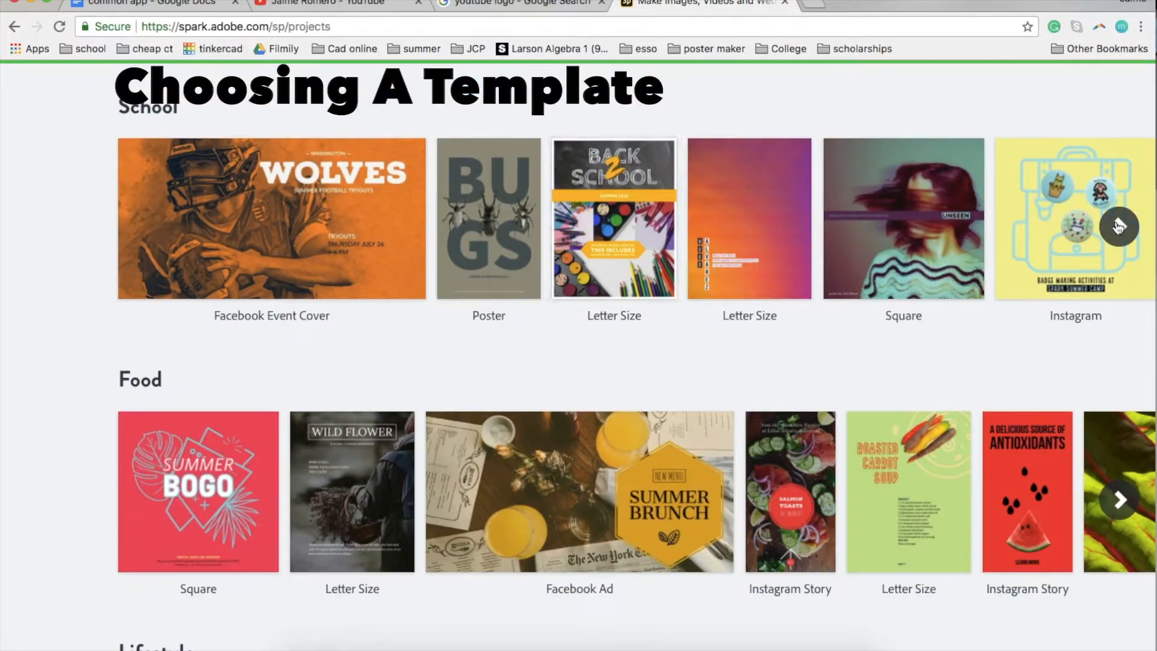
click(1109, 235)
click(1110, 235)
scroll(909, 362, down, 12)
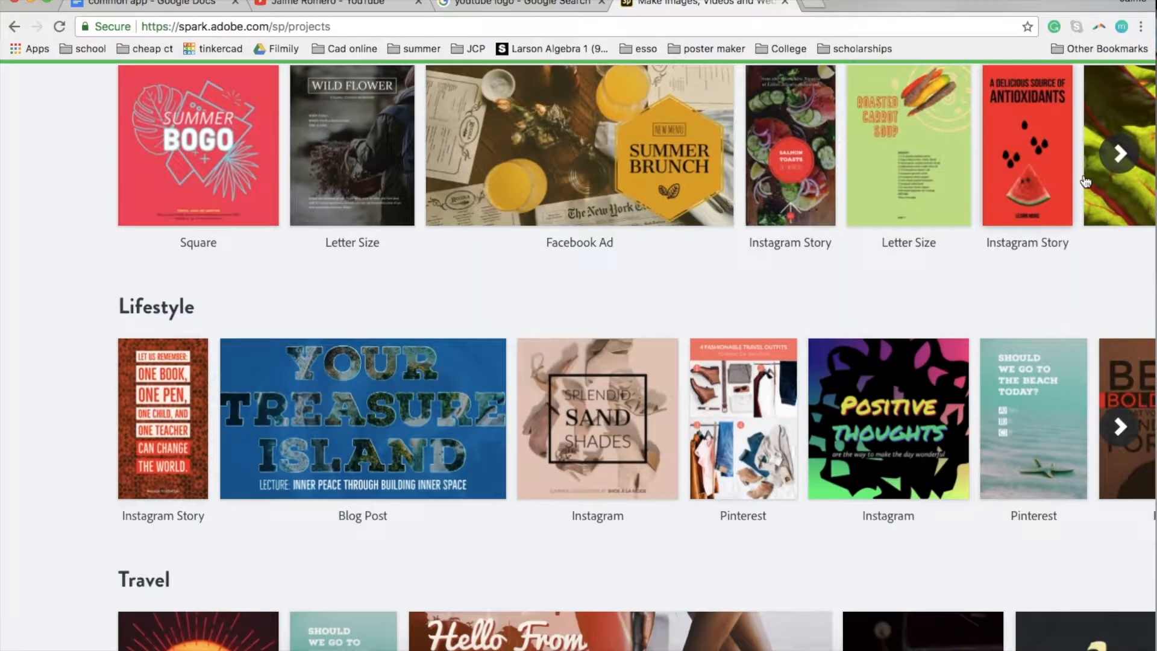
scroll(909, 362, down, 8)
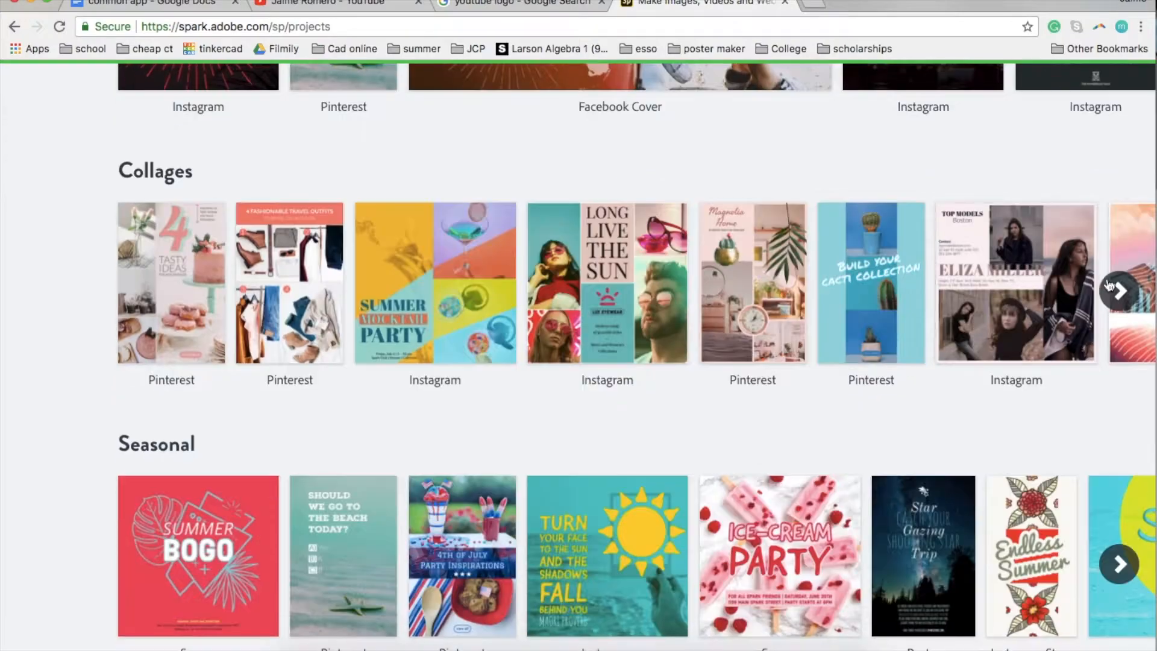
click(1117, 287)
click(1117, 287)
scroll(1010, 425, down, 3)
click(1120, 479)
click(1120, 479)
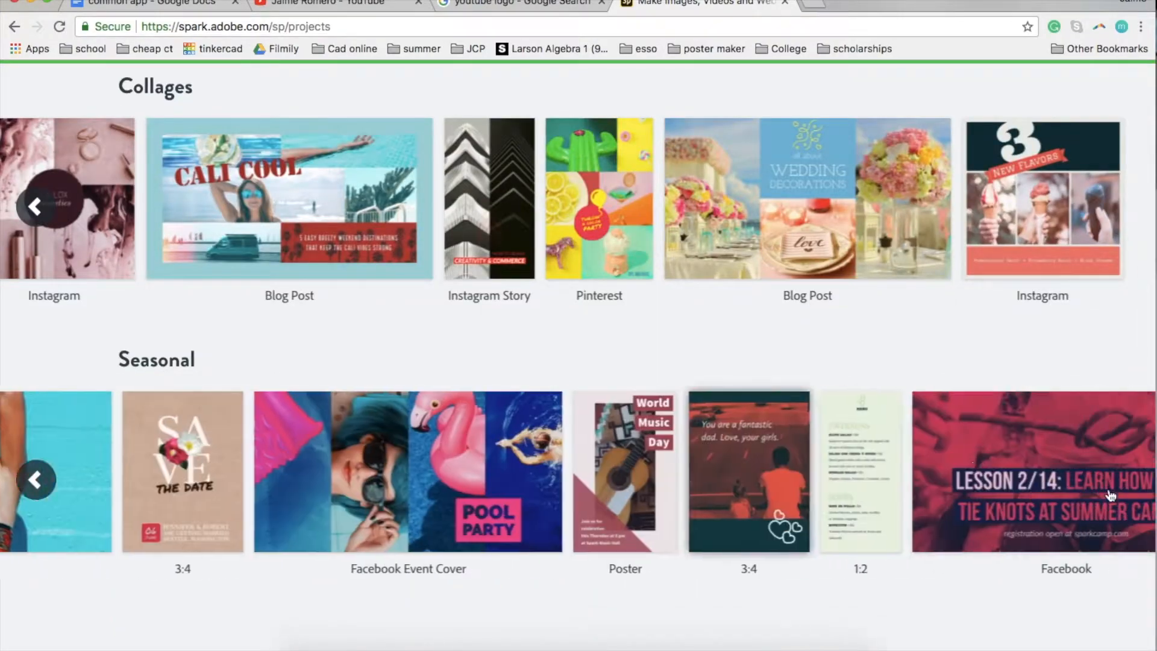
Step: Start the post from the "Rap Craft in Hip-Hop" blog post template in the Craft category
scroll(579, 317, up, 20)
click(301, 424)
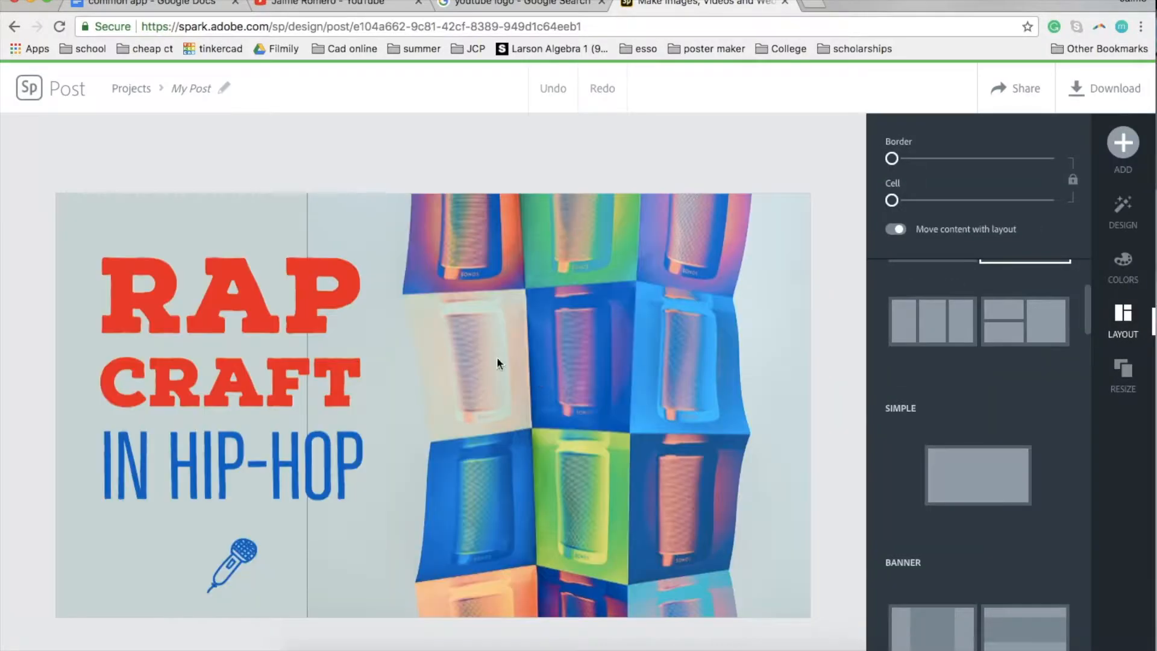
Step: Replace the headline's first line "rap" with "ONSHAPE"
click(221, 327)
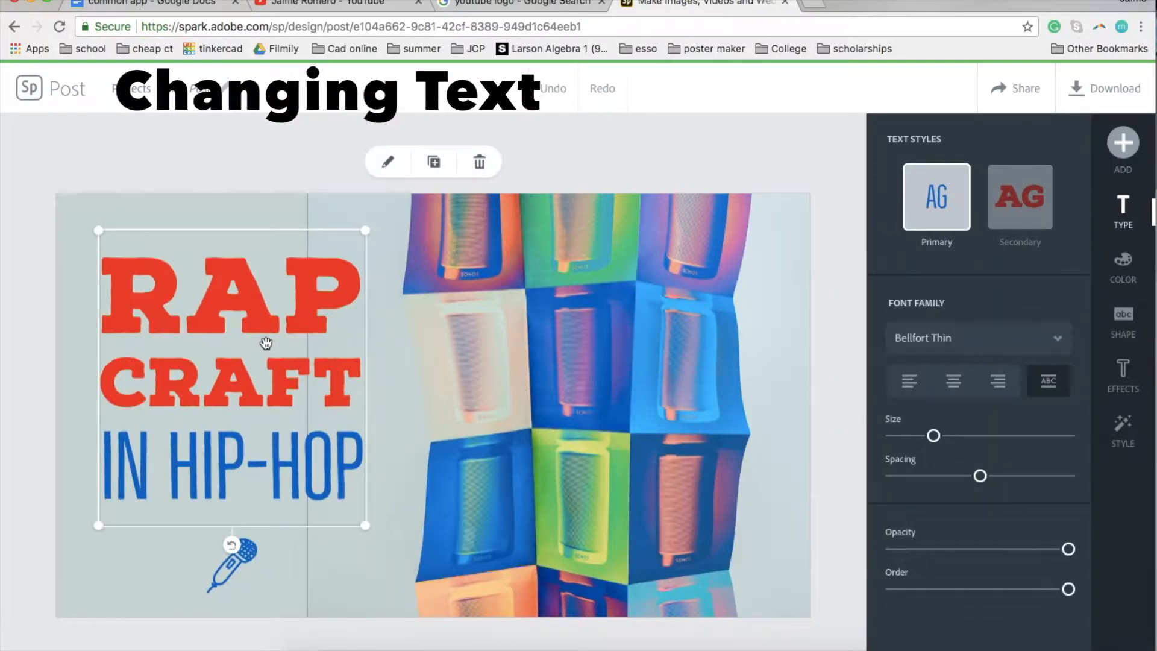
click(251, 303)
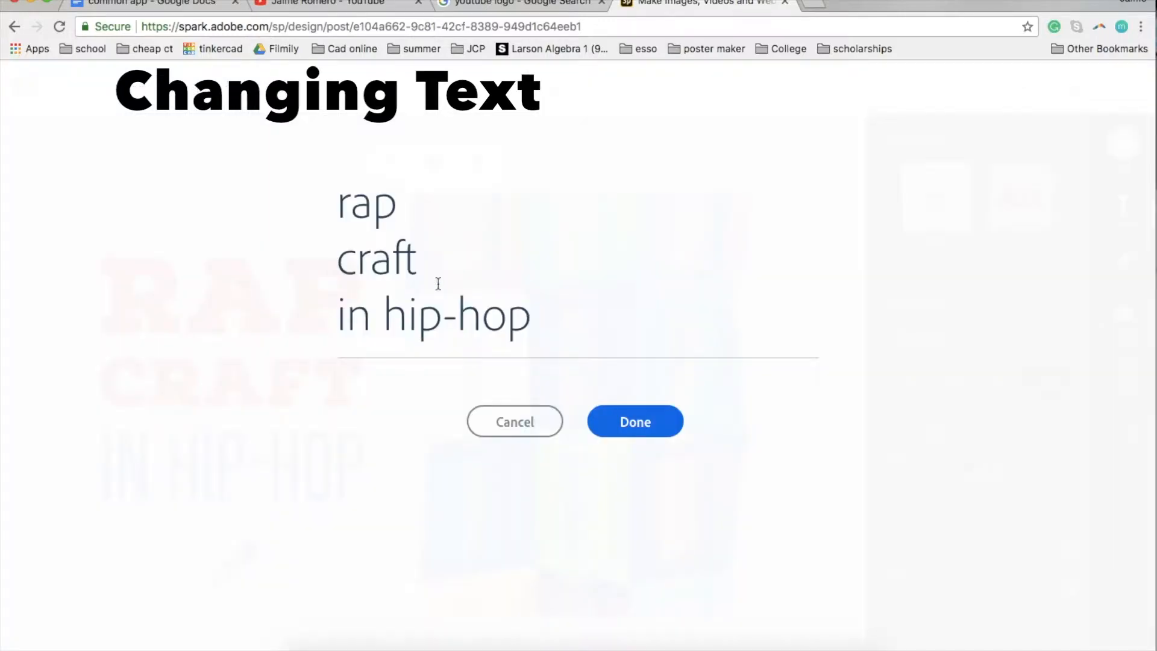
drag(412, 206, 338, 204)
key(BackSpace)
text(ONSHAP)
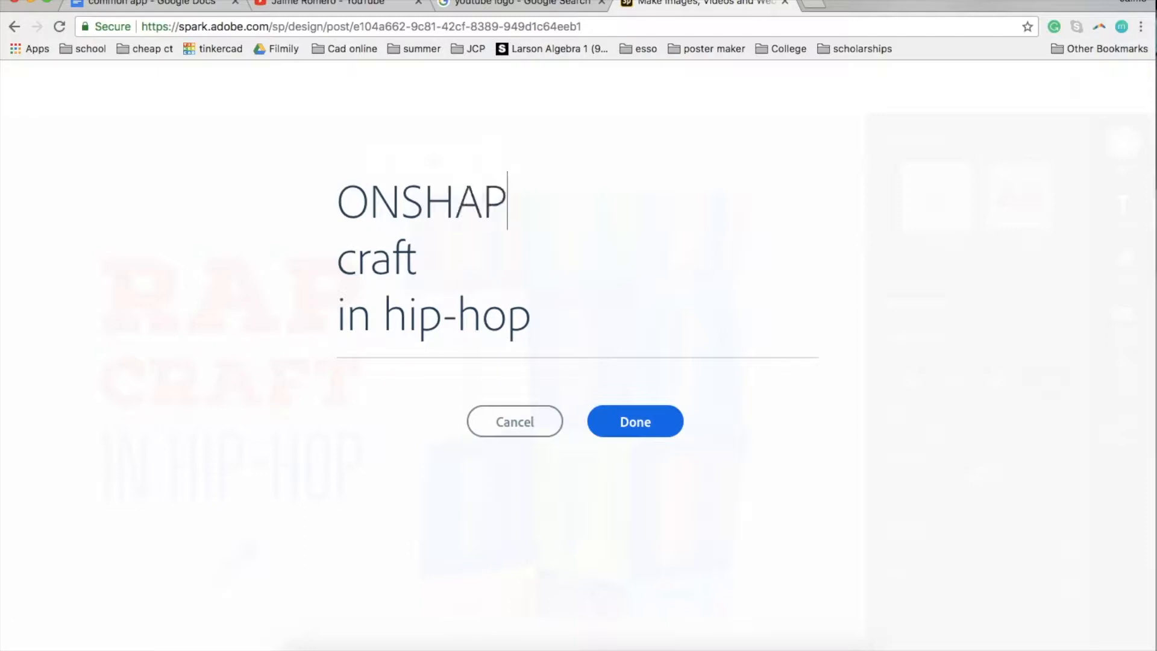
Step: Replace the headline's second line with "Learn" and its third line with "How to make"
drag(424, 277, 337, 274)
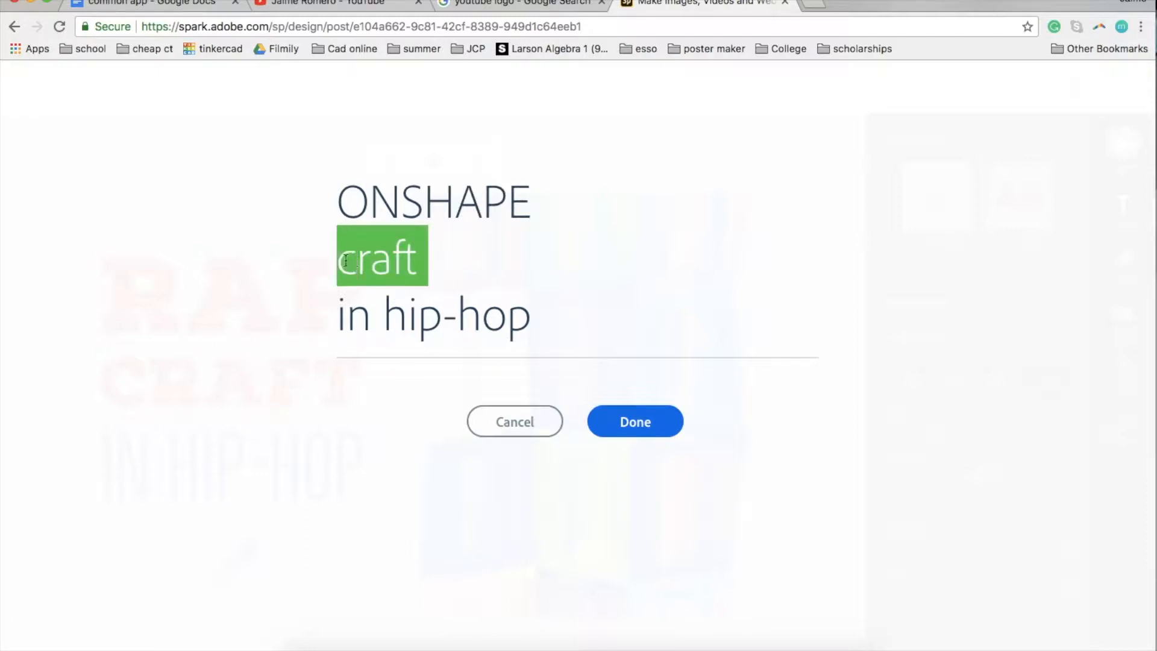
key(BackSpace)
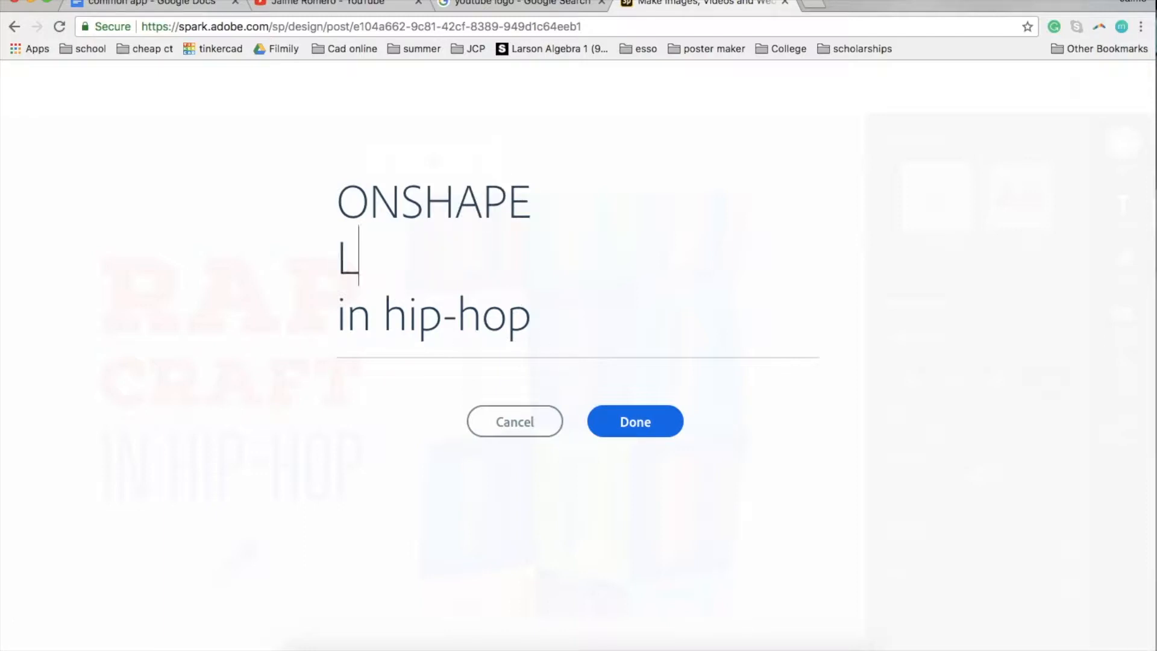
text(LEa)
key(BackSpace)
key(BackSpace)
text(eae)
drag(543, 315, 337, 316)
text(How to)
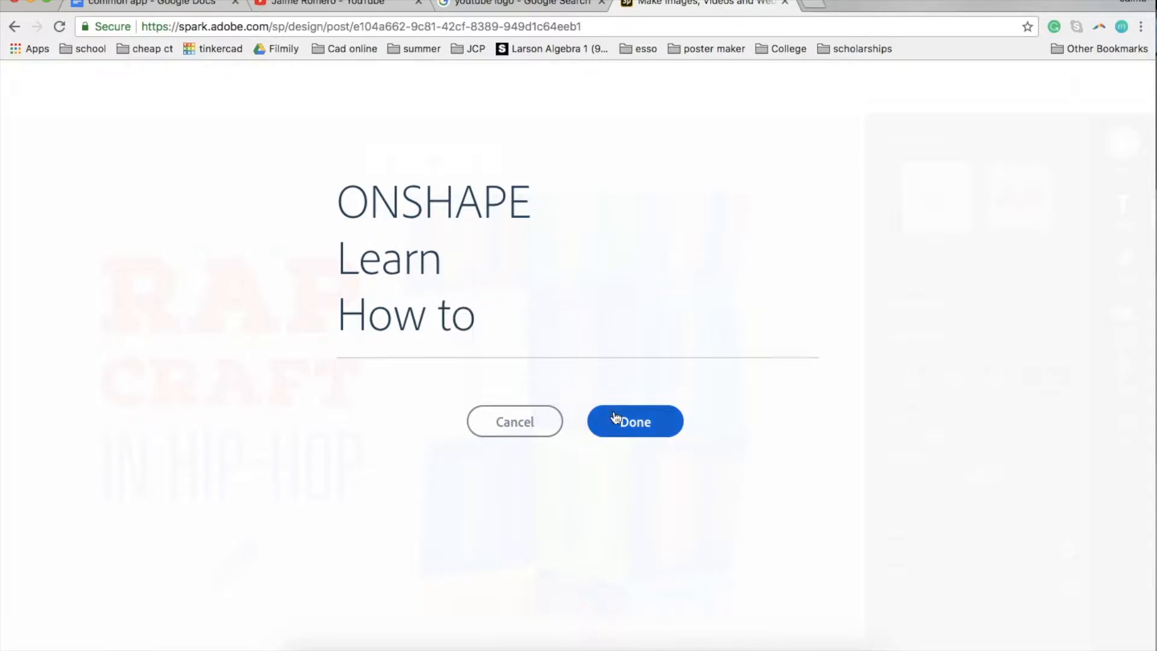
text( make)
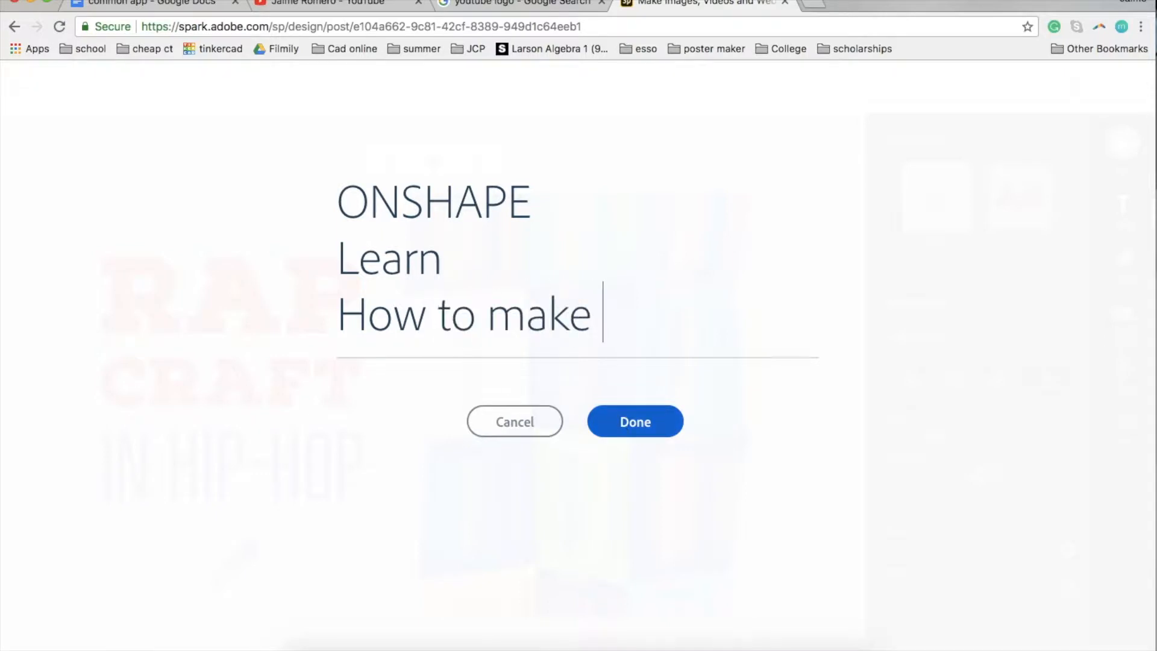
Step: Change the headline's second line to "tutorial" and its third line to "beginners", and apply the text
key(BackSpace)
key(BackSpace)
key(BackSpace)
key(BackSpace)
key(BackSpace)
text(tutorial)
drag(590, 316, 337, 315)
text(beginners)
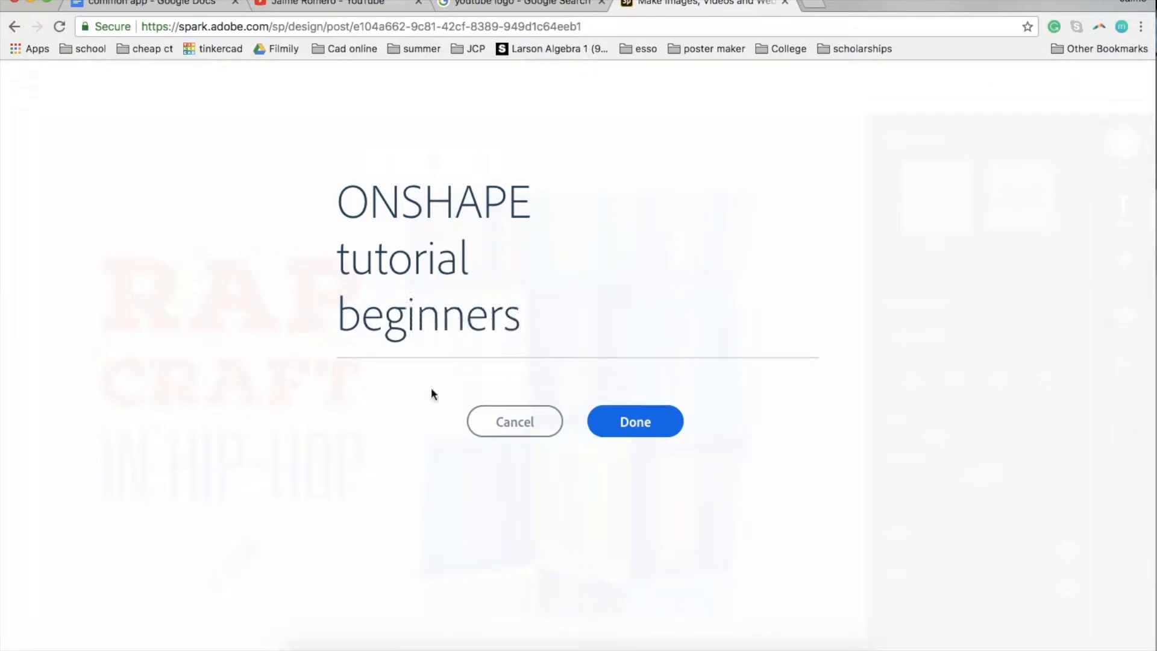
click(643, 422)
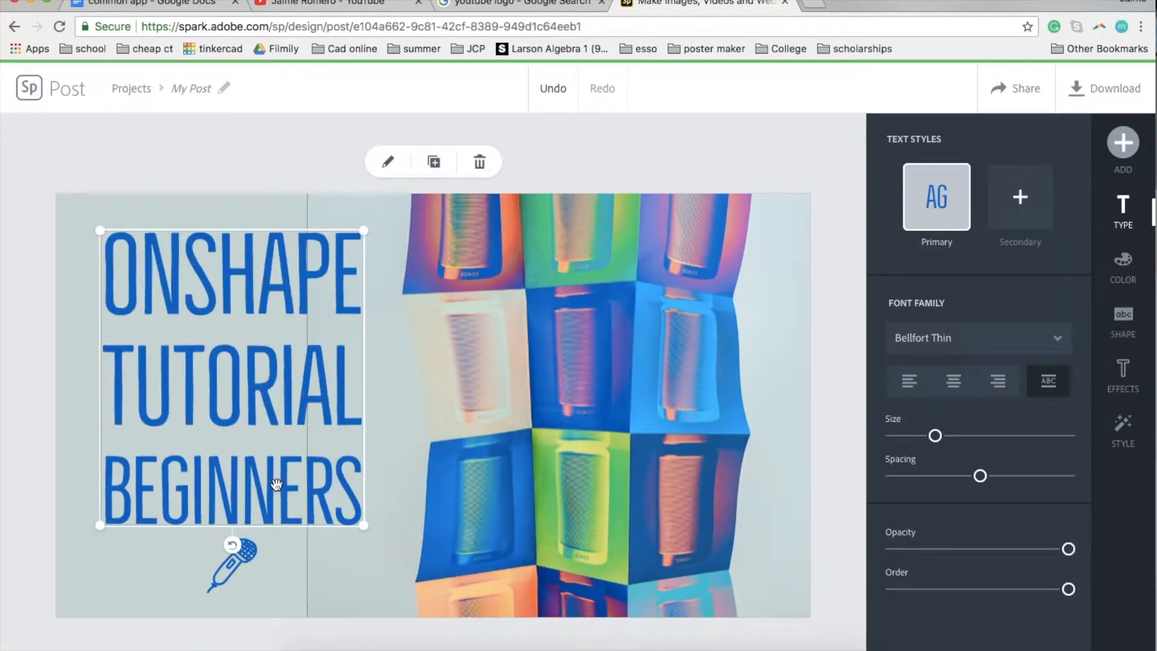
Step: Add a secondary text style to the ONSHAPE tutorial beginners headline
double_click(345, 484)
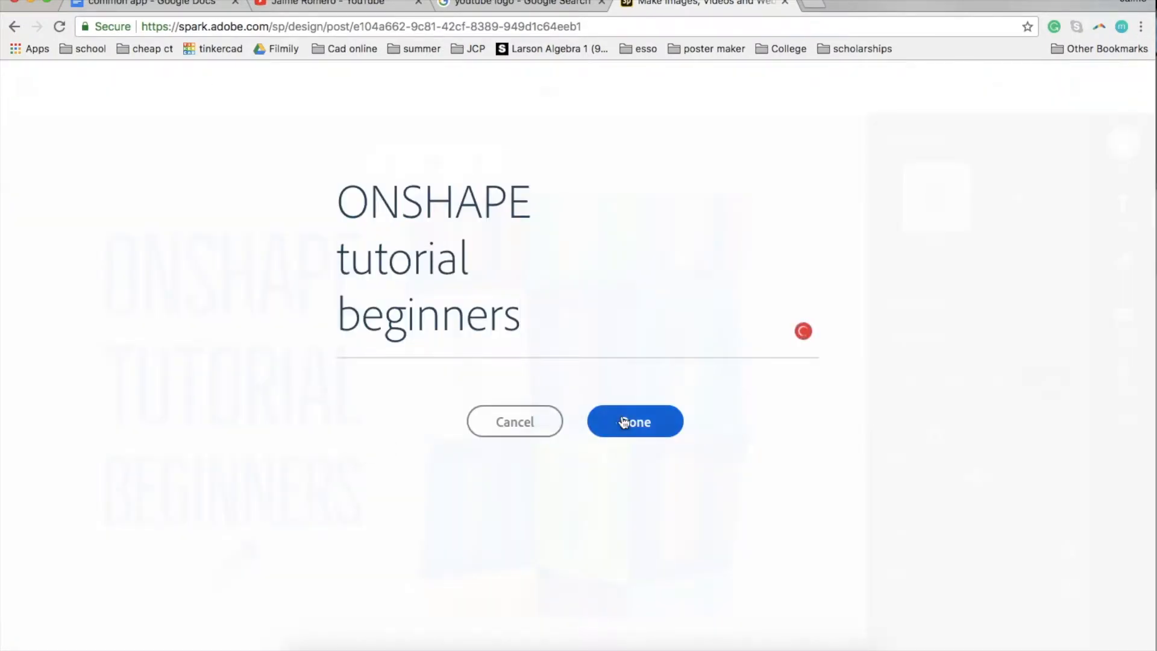
click(624, 422)
click(1020, 197)
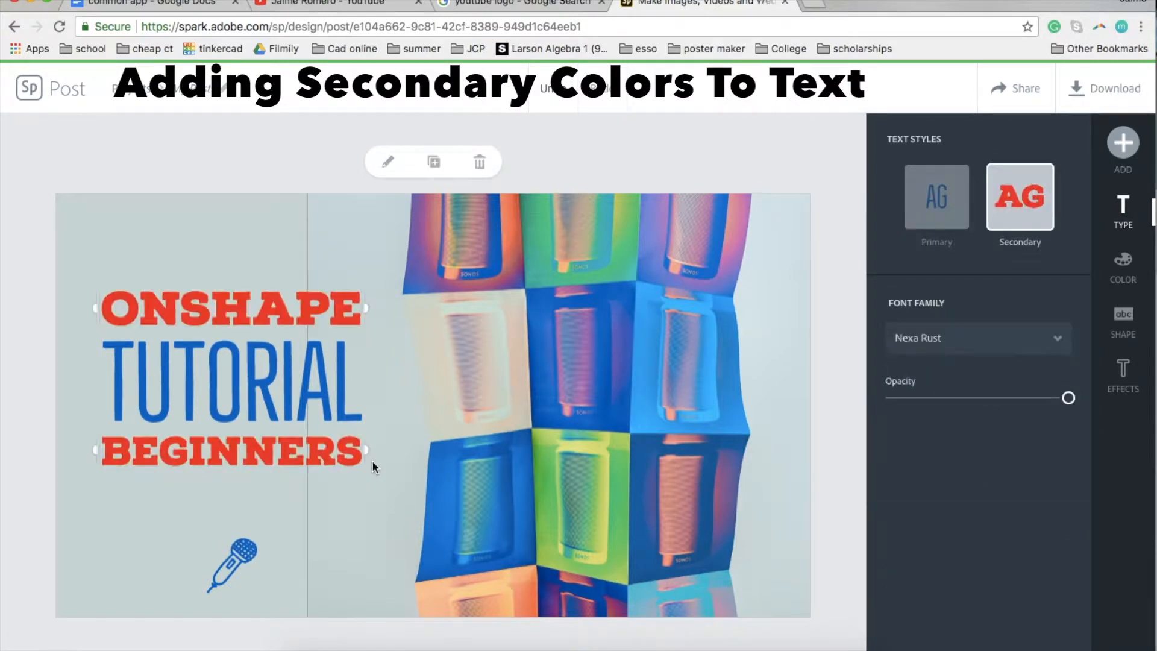
Step: Delete the microphone icon below the headline
click(237, 565)
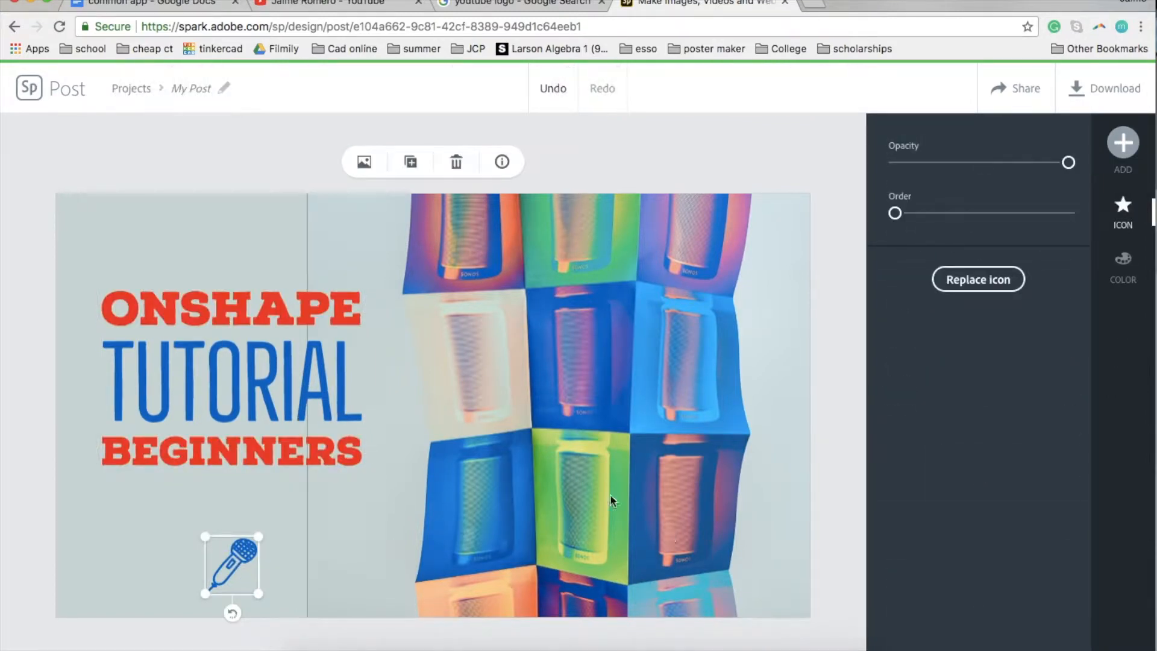
key(Delete)
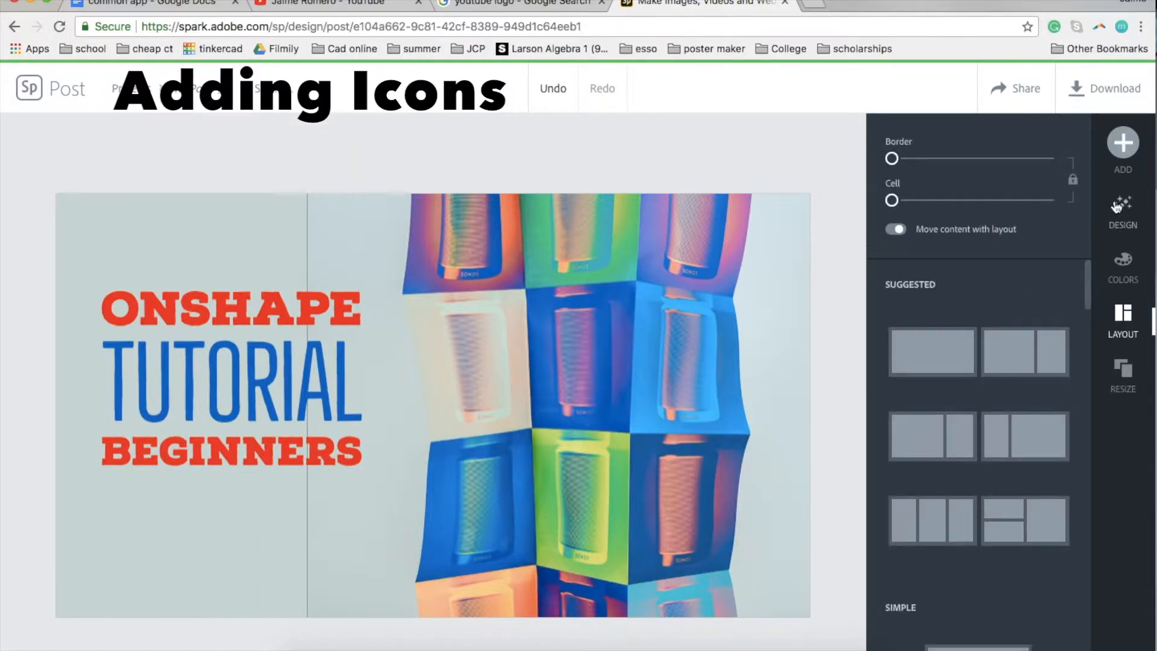
click(1123, 142)
click(1010, 166)
text(party)
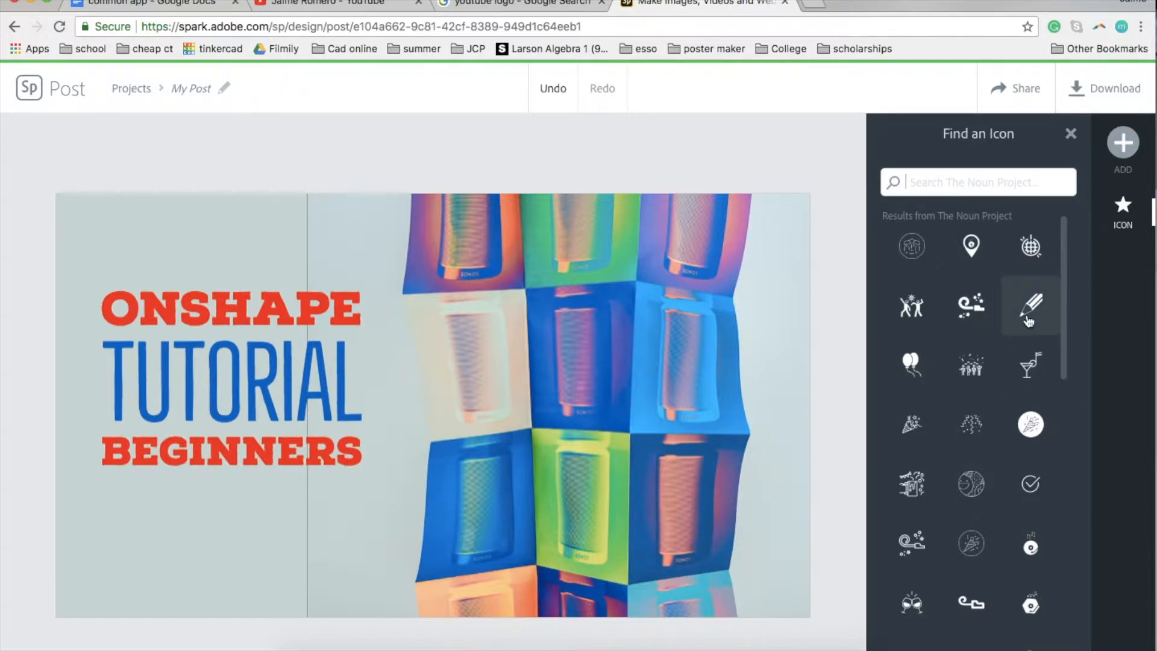
click(309, 510)
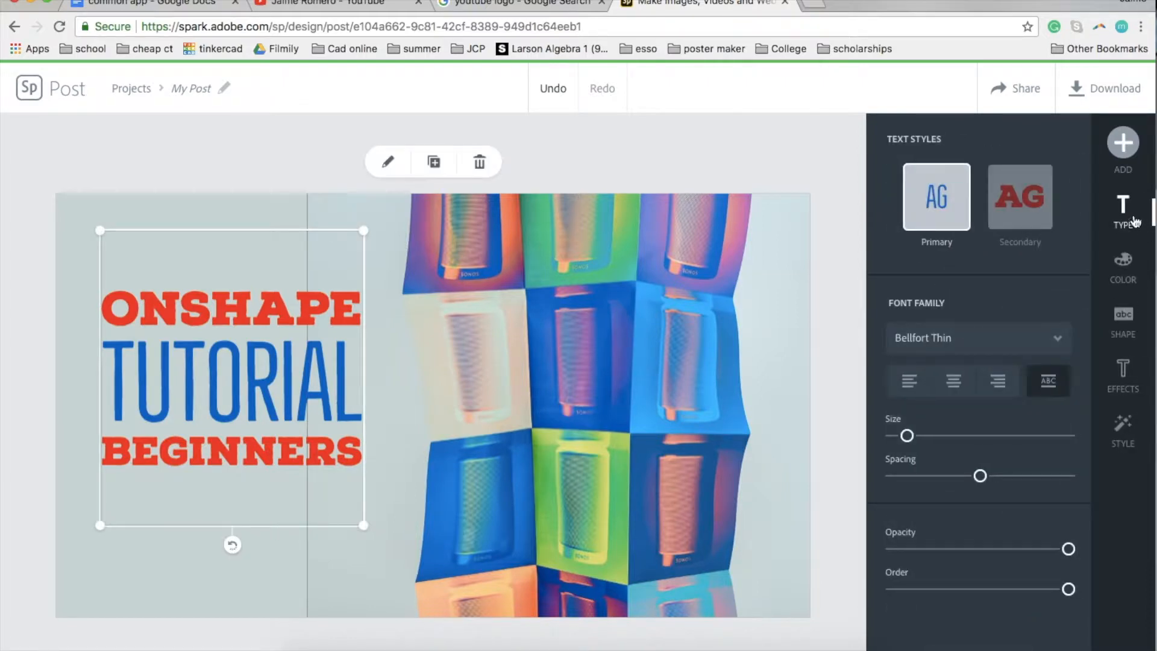
Step: Add the pencil icon to the design, shrink it and place it just below the word BEGINNERS
click(1123, 143)
click(1004, 158)
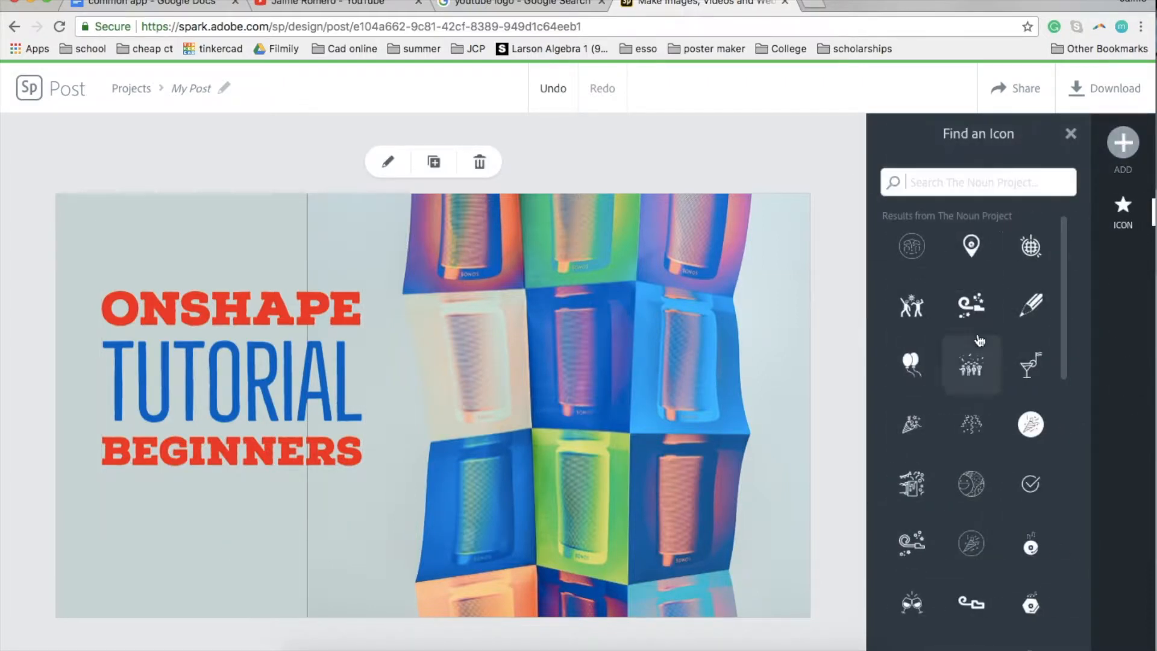
click(1031, 304)
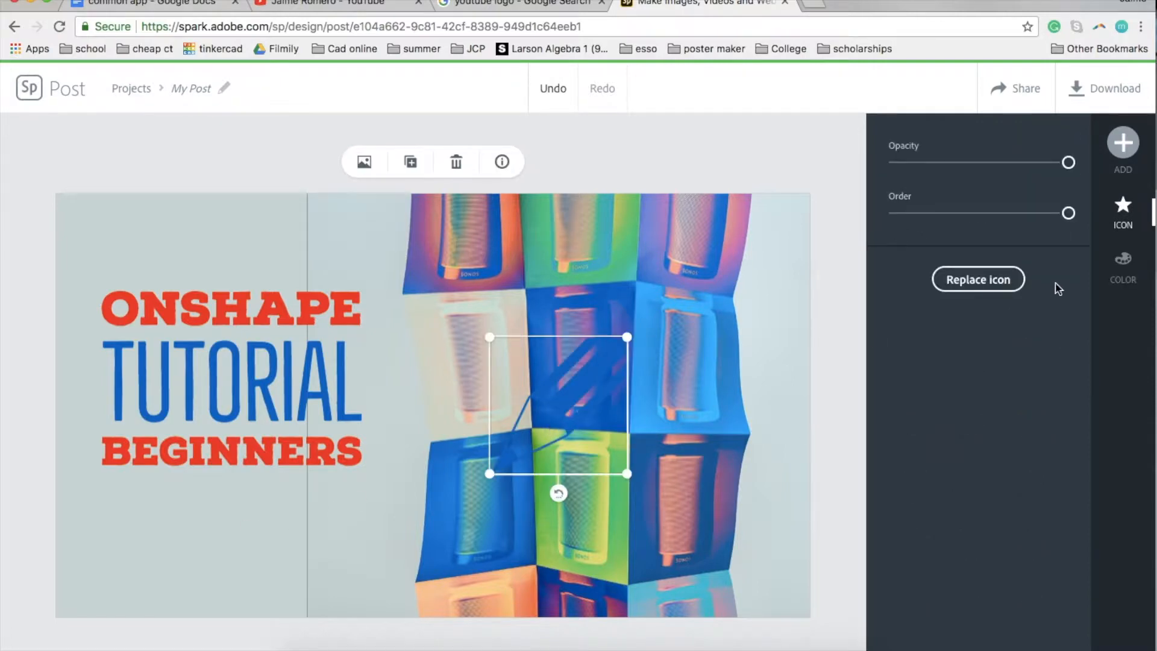
drag(526, 430, 234, 546)
drag(300, 484, 250, 537)
mouse_move(209, 569)
mouse_down()
mouse_move(240, 518)
mouse_move(229, 523)
mouse_move(279, 503)
mouse_up()
Step: Search the icons for "computer", place a side-view monitor with mouse below the headline beside the pencil, and colour the pencil black
click(1123, 143)
click(1031, 149)
text(computer)
key(Return)
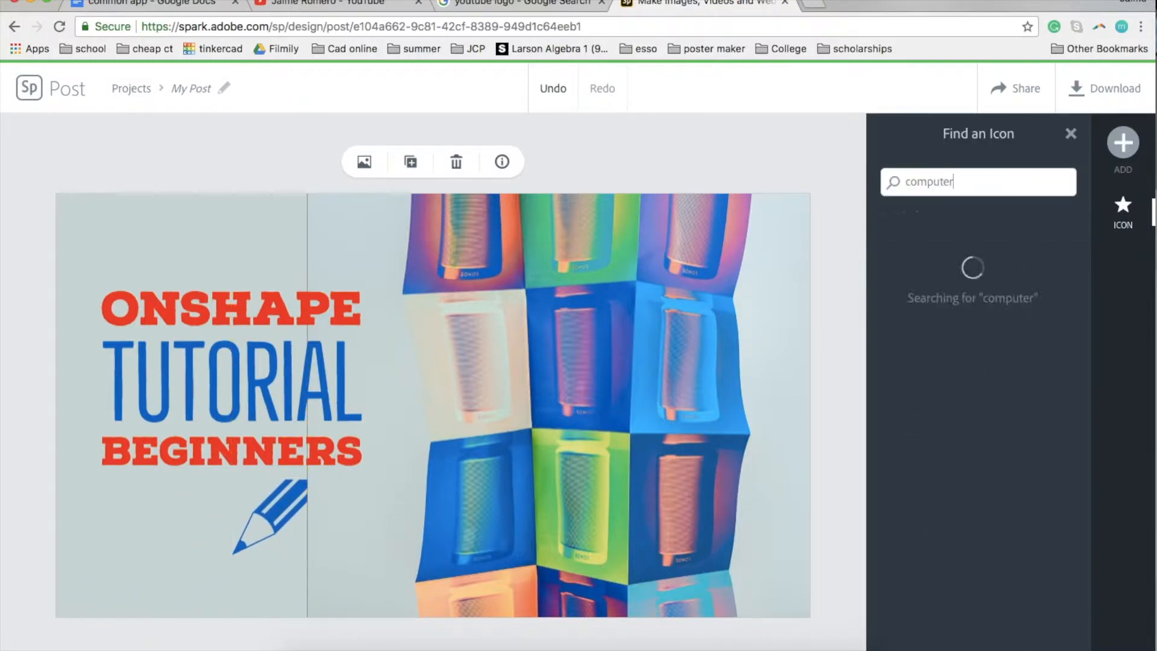
click(913, 303)
mouse_move(402, 419)
mouse_down()
mouse_move(151, 561)
mouse_move(201, 560)
mouse_up()
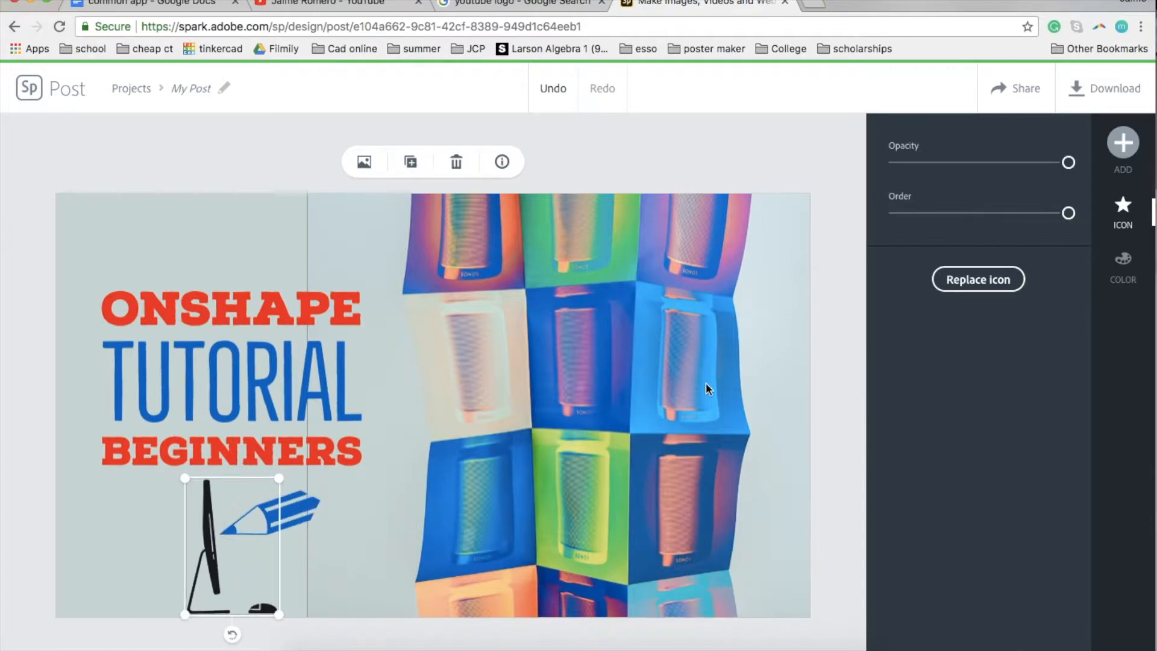
click(906, 363)
Step: Try a solid black colour fill in the photo section of the layout and undo it
click(310, 244)
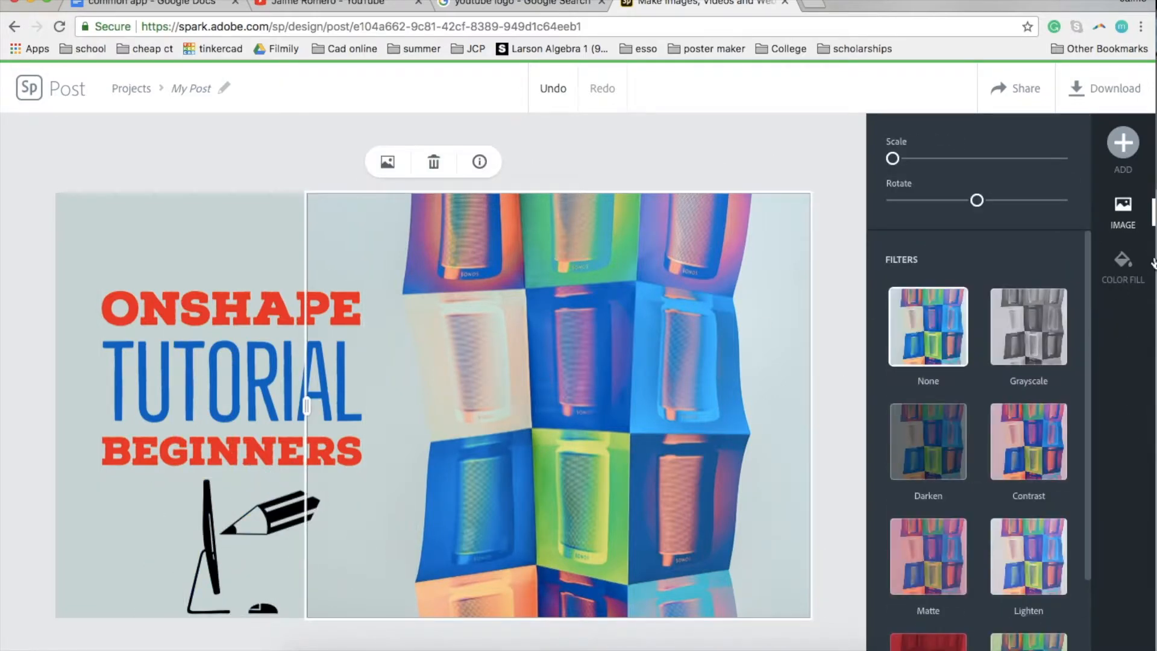
click(1123, 265)
click(984, 317)
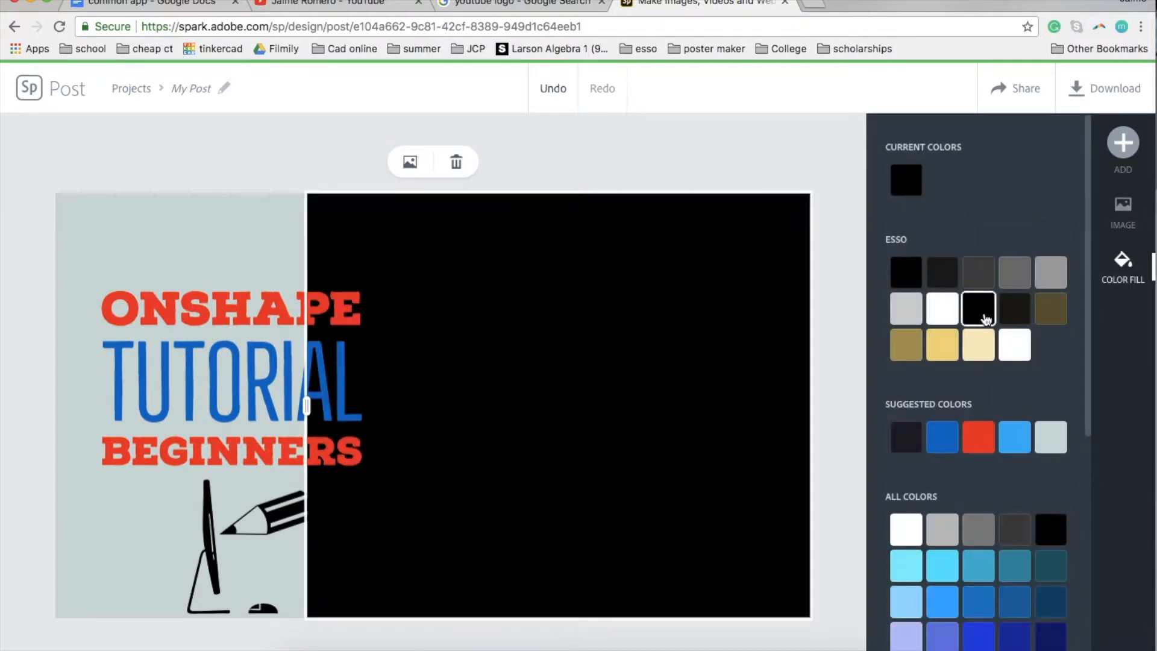
key(super+z)
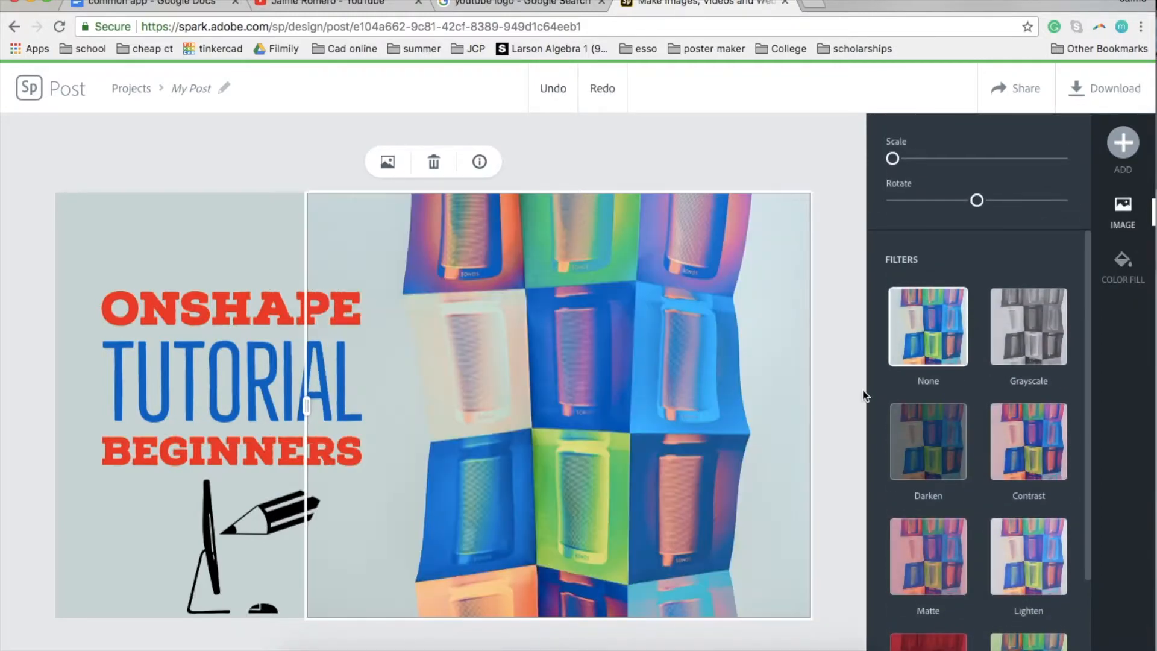
Step: Delete the speaker photo from the layout while keeping its section
scroll(1063, 396, down, 3)
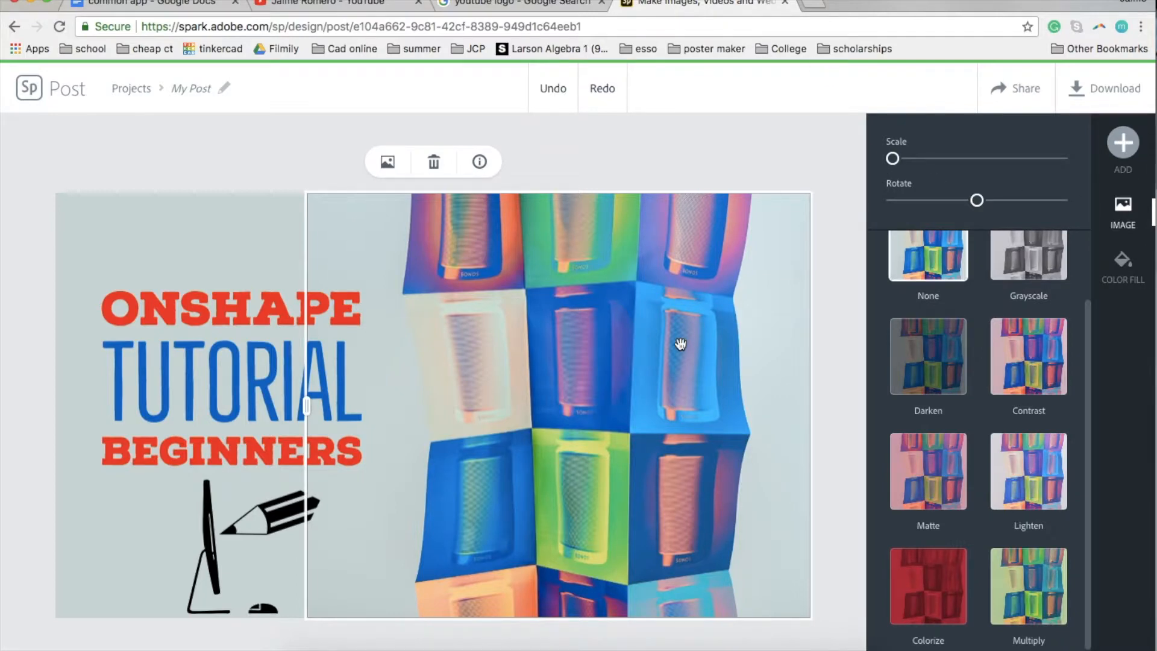
key(BackSpace)
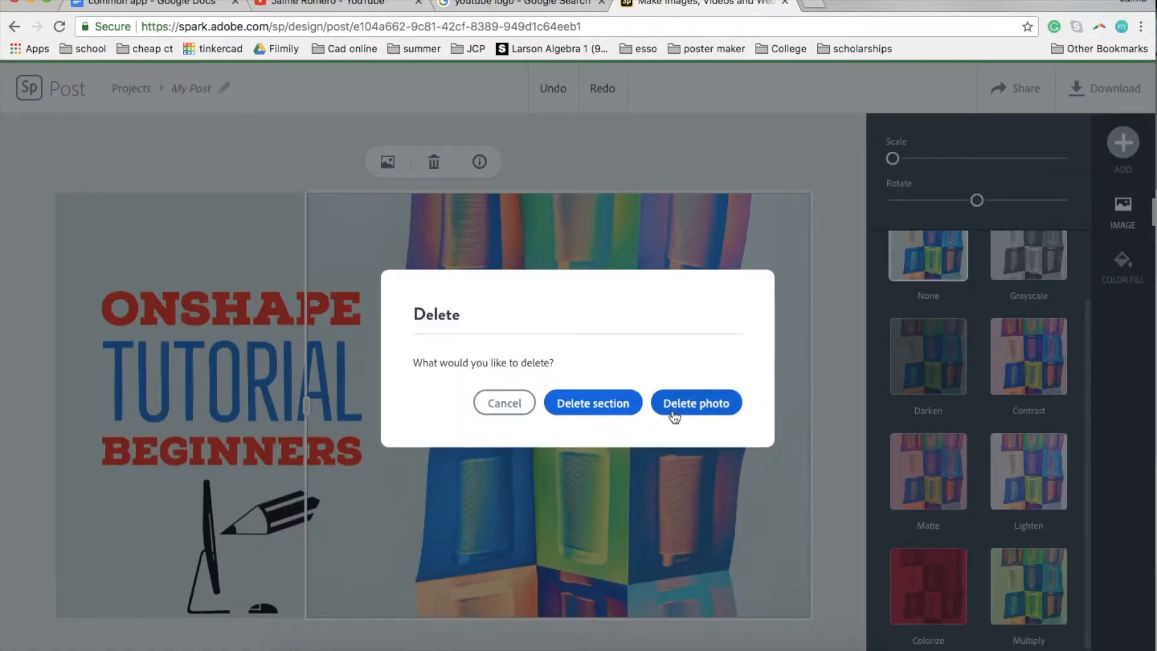
click(720, 409)
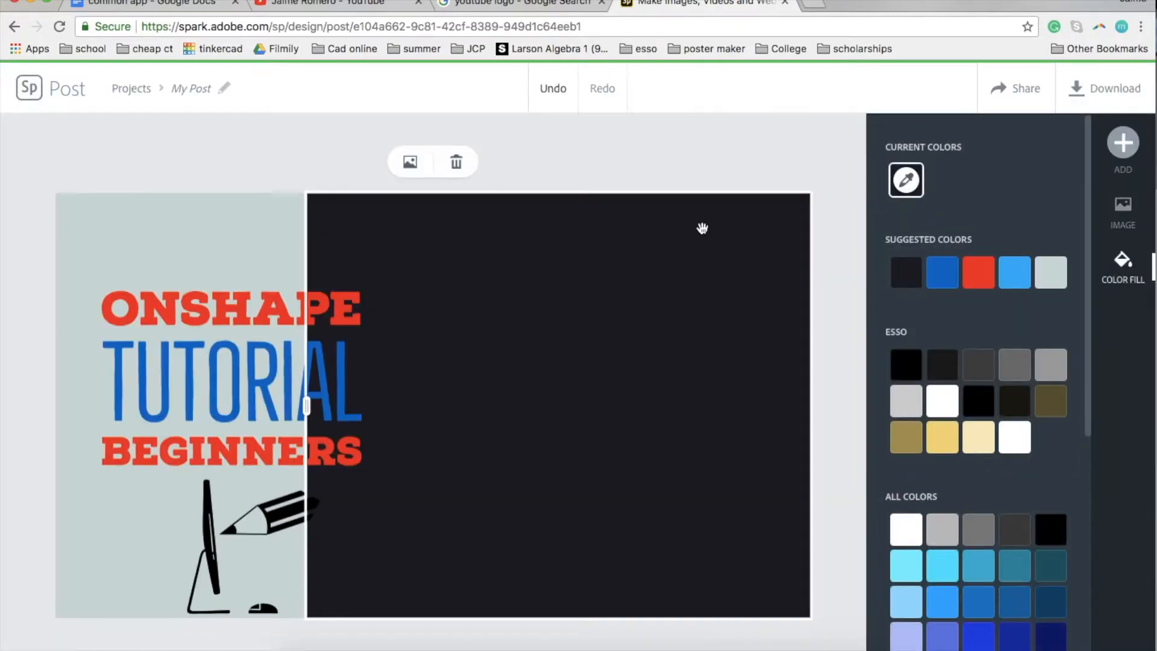
Step: Open the onshape.com website in a new browser tab
click(809, 8)
text(onspa)
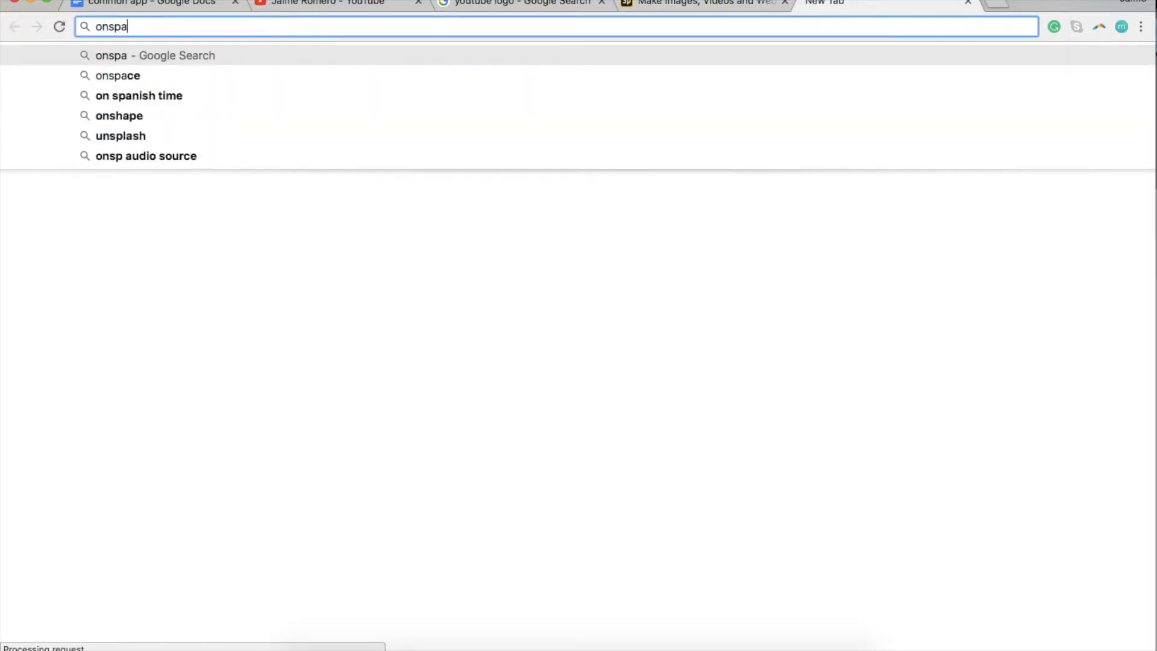
key(BackSpace)
key(BackSpace)
text(h)
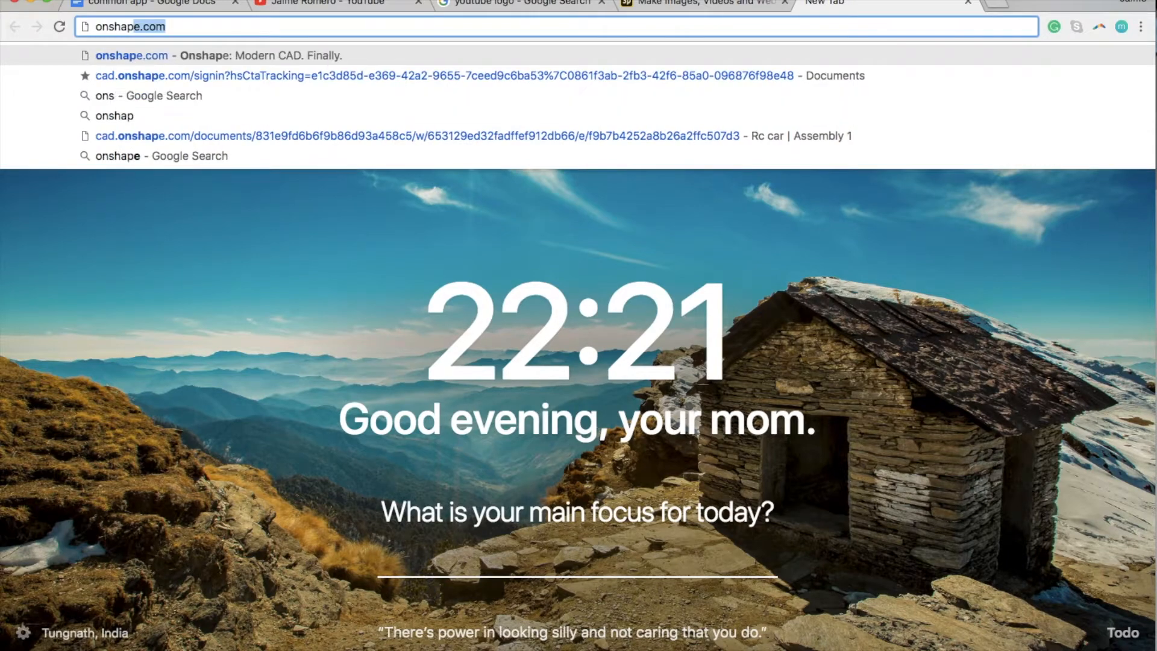
key(Return)
Step: Search Google for "onshape logo" and show the image results
click(299, 23)
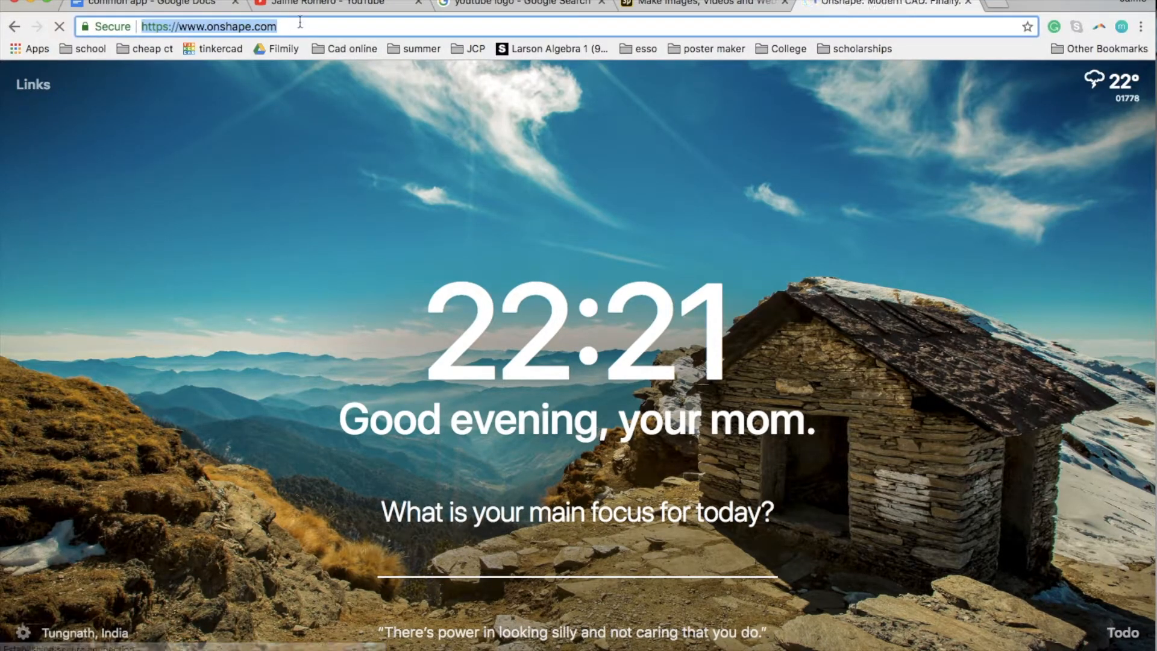
text(on)
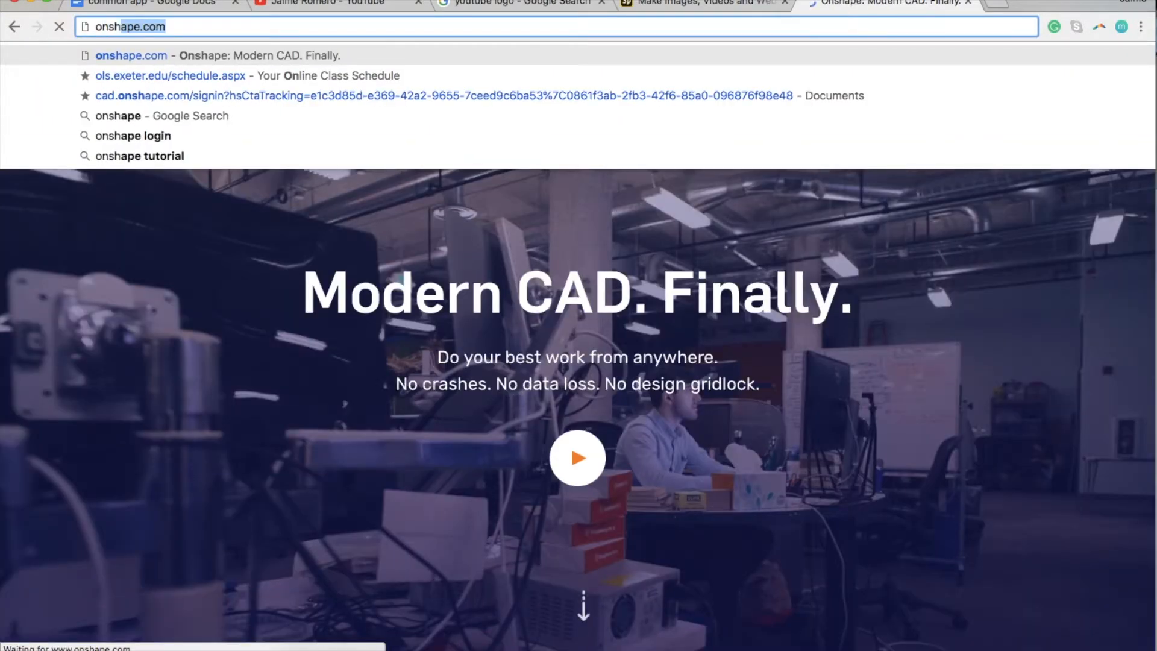
text(sh)
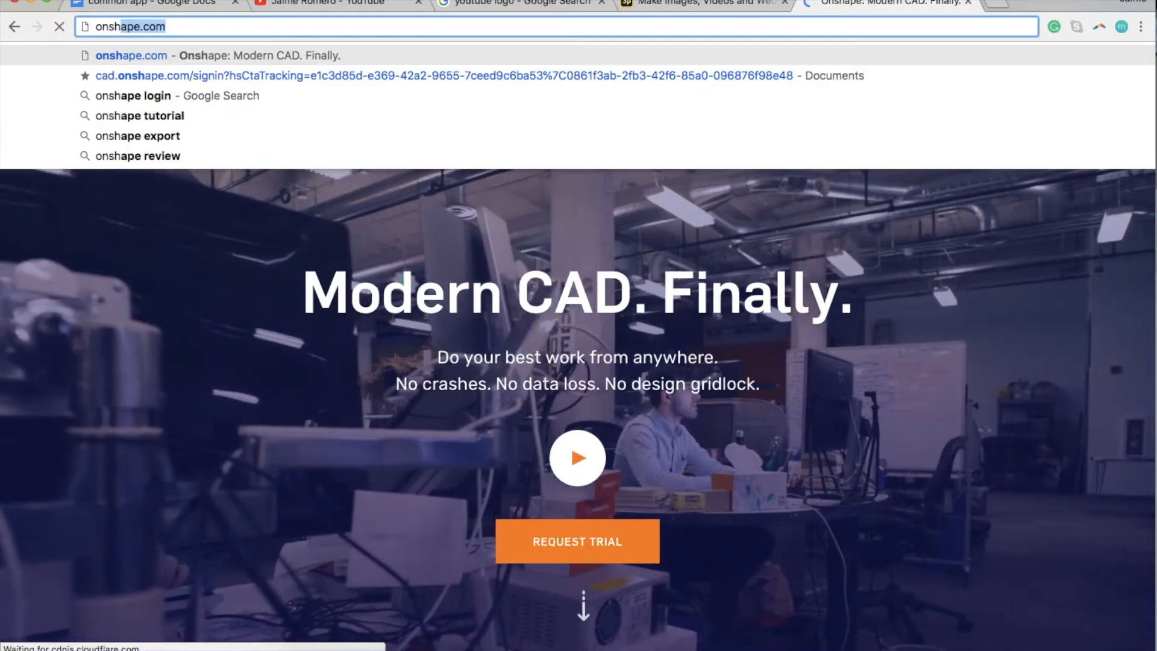
text(ape logo)
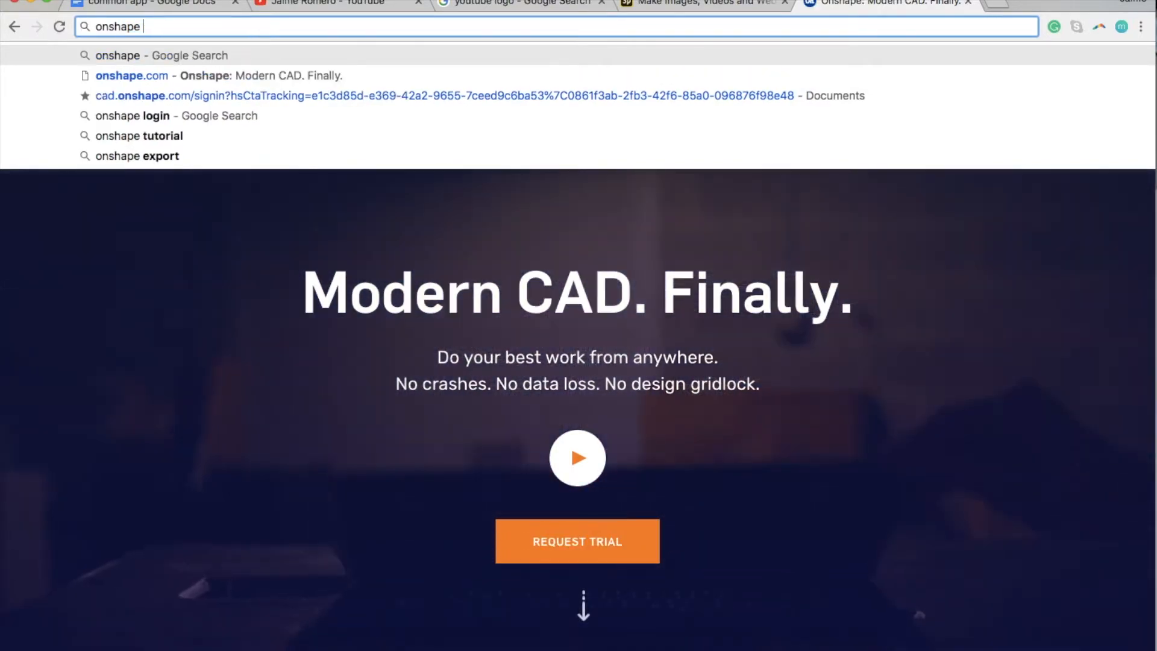
key(Return)
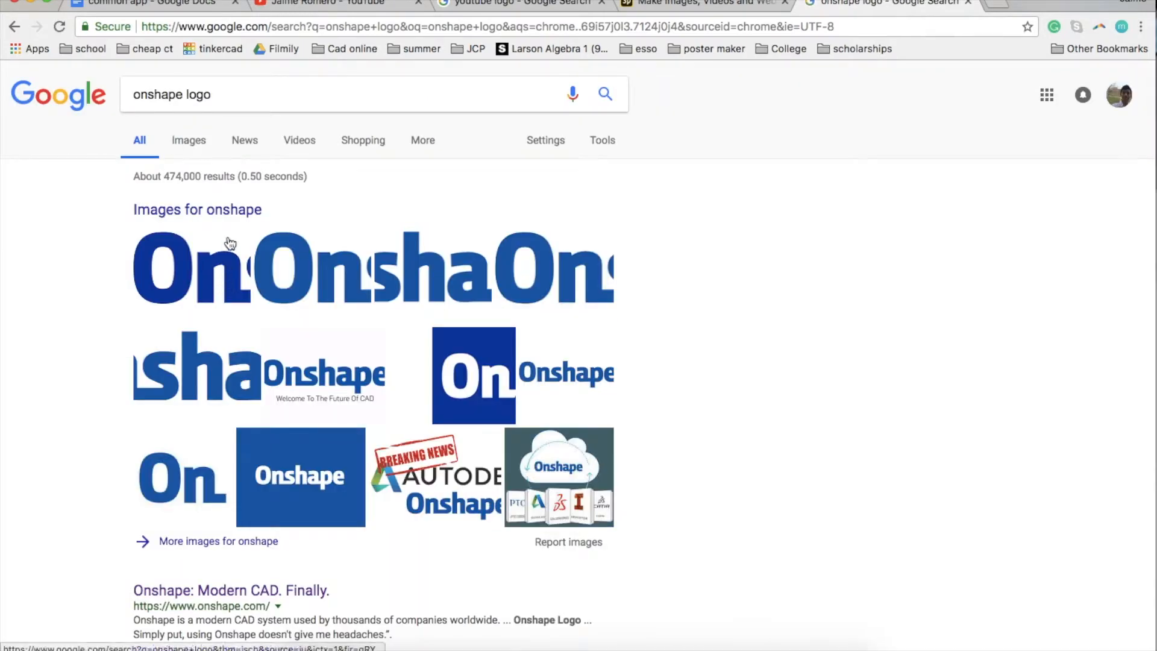
click(192, 141)
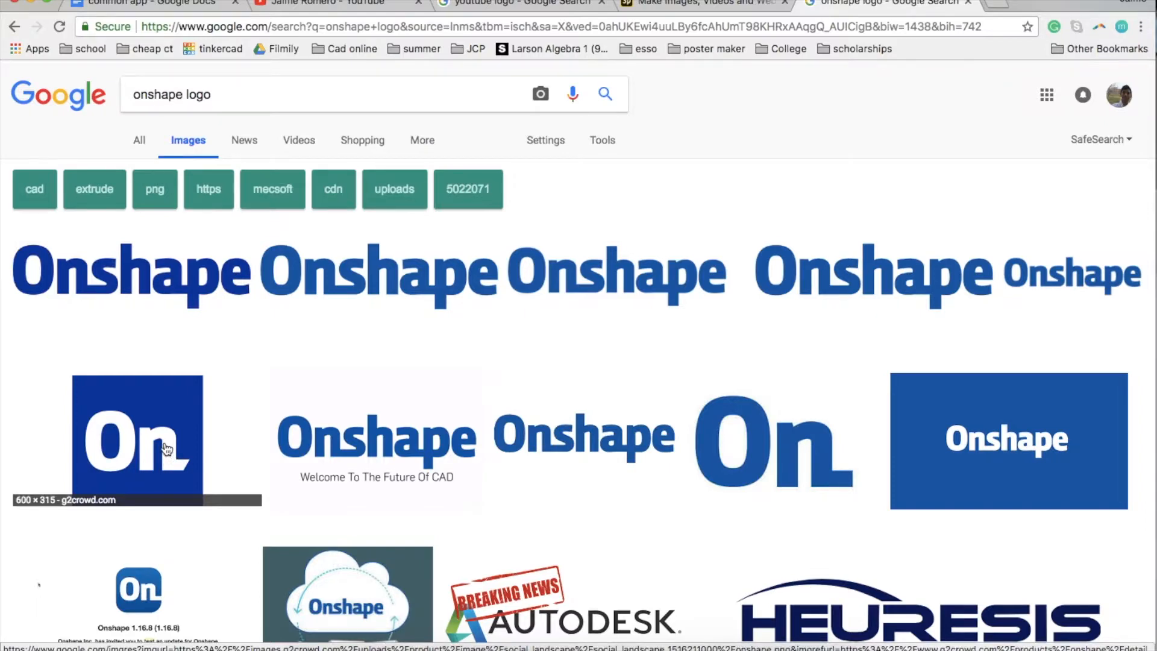
Step: Save the image of the white Onshape logo on a blue background as onshape_2x.jpg
click(945, 453)
right_click(458, 389)
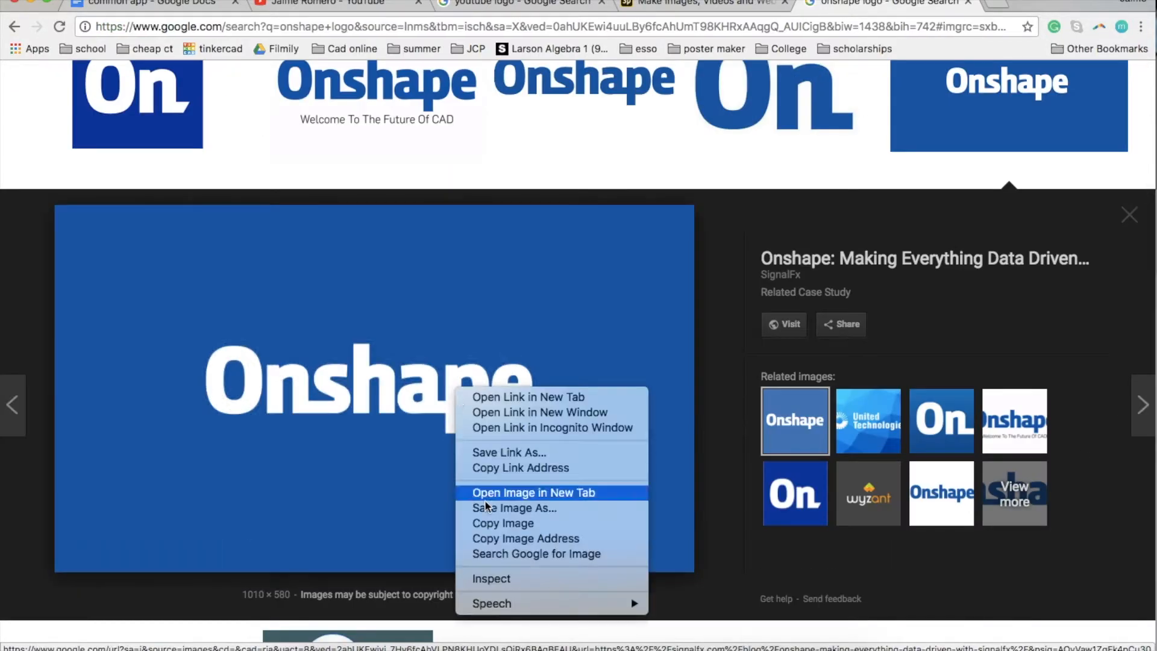
click(486, 508)
key(Return)
Step: Return to the Adobe Spark Post design and upload the saved Onshape logo as a photo
key(ctrl+shift+Tab)
click(880, 142)
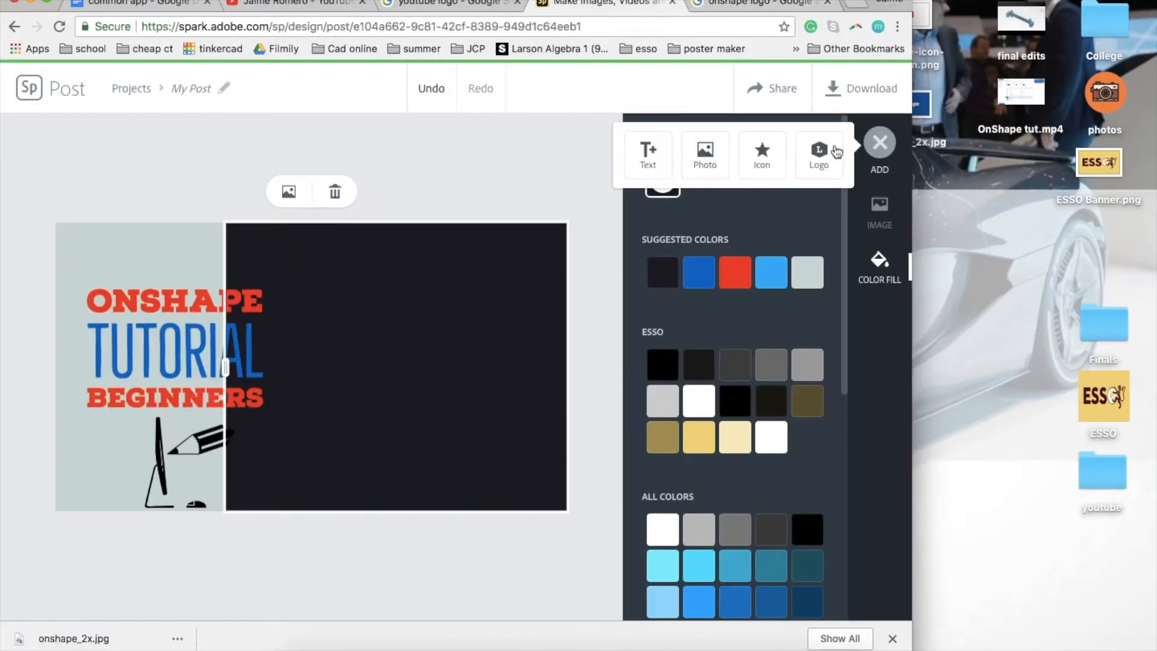
click(705, 152)
click(735, 194)
click(361, 196)
click(703, 405)
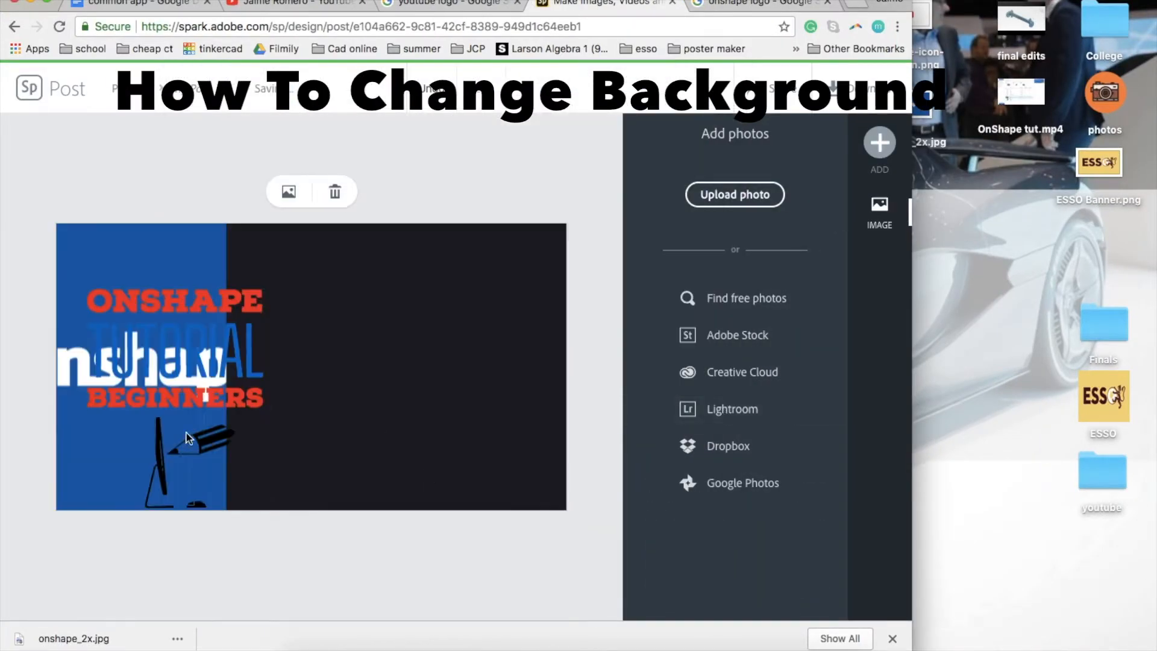
Step: Delete the dark section from the layout and scale the Onshape logo photo down to its minimum
click(306, 428)
click(364, 400)
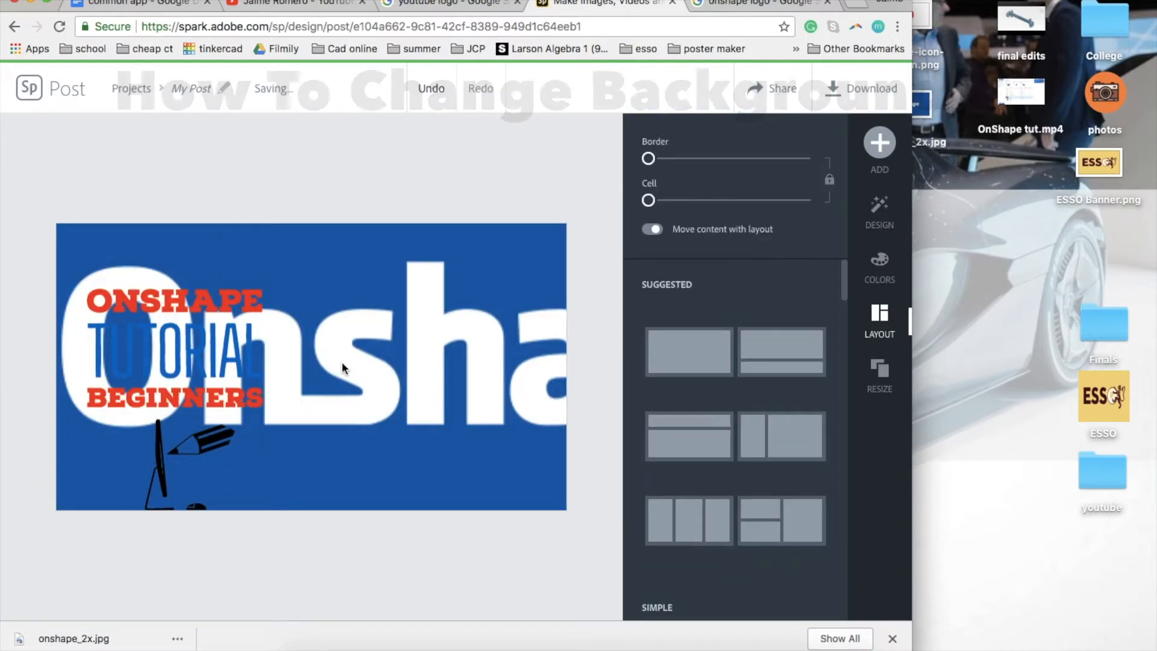
drag(757, 160, 650, 160)
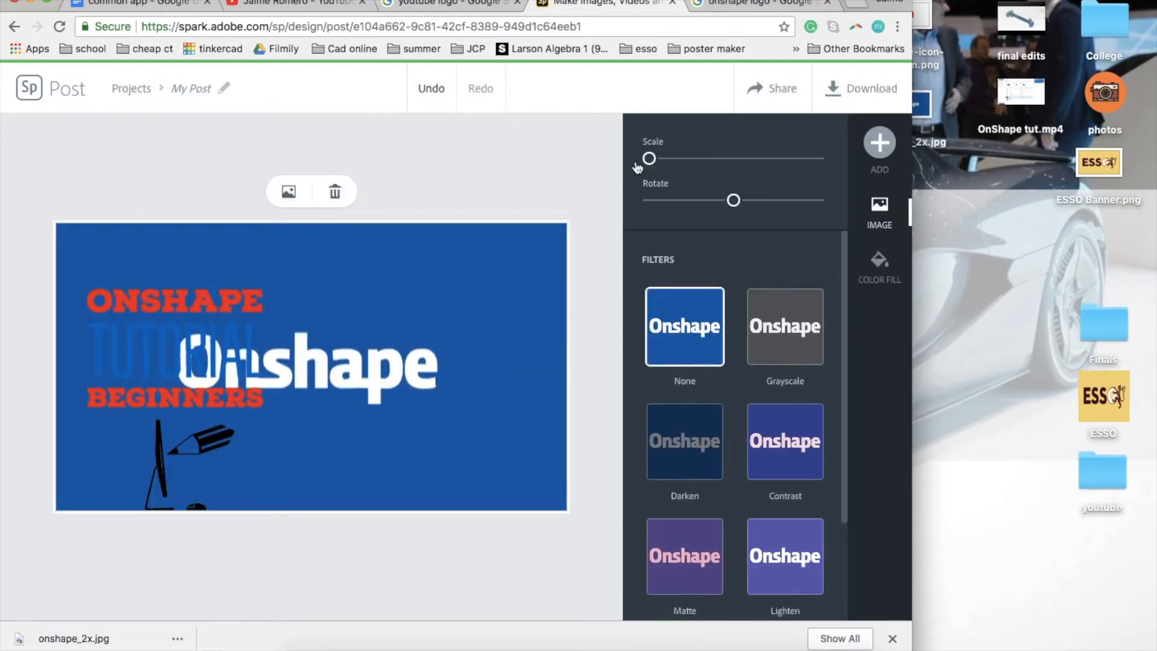
click(880, 142)
click(707, 161)
click(721, 338)
click(827, 132)
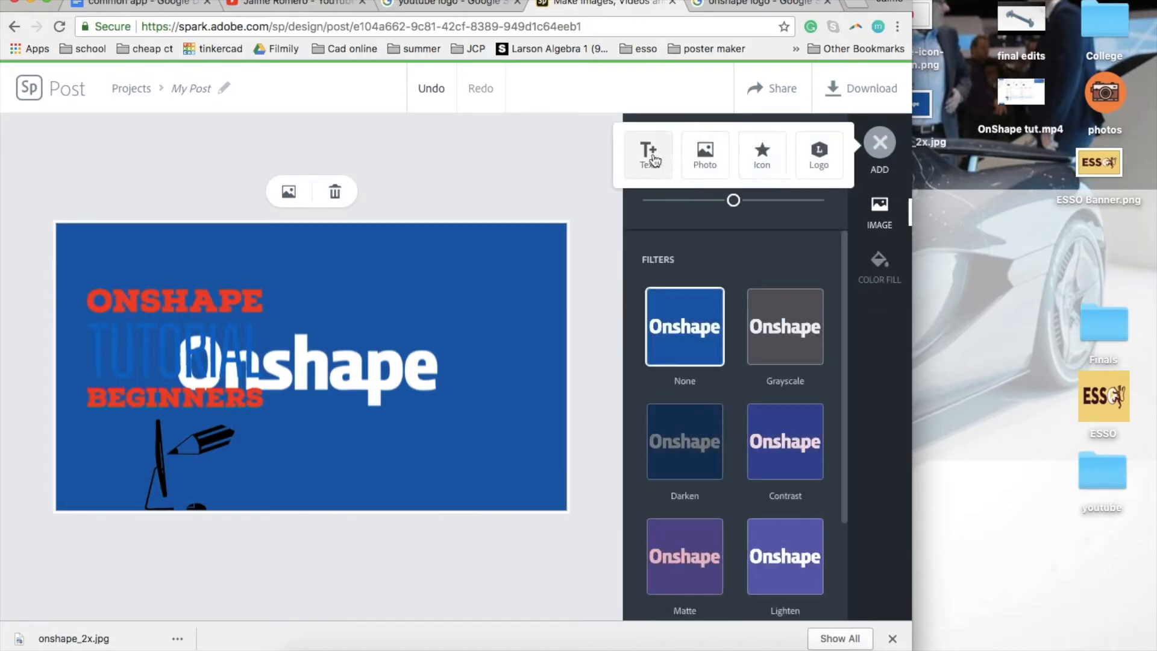
Step: Edit the headline text, removing the word ONSHAPE so only "Tutorial" and "Beginners" are left, each starting with a capital
drag(160, 337, 339, 254)
click(191, 307)
double_click(328, 266)
double_click(312, 184)
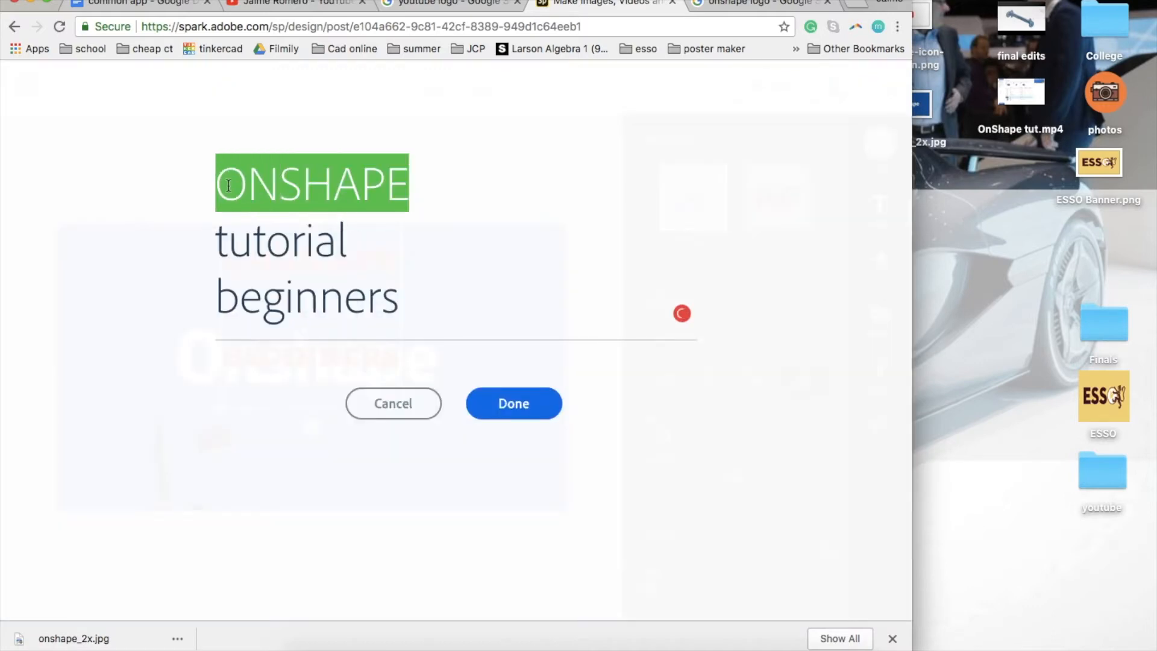
key(Delete)
key(Delete)
key(Delete)
text(T)
key(Down)
key(BackSpace)
text(B)
click(303, 346)
Step: Move the headline over the logo near the design's centre and raise its spacing to the maximum
drag(303, 346, 293, 399)
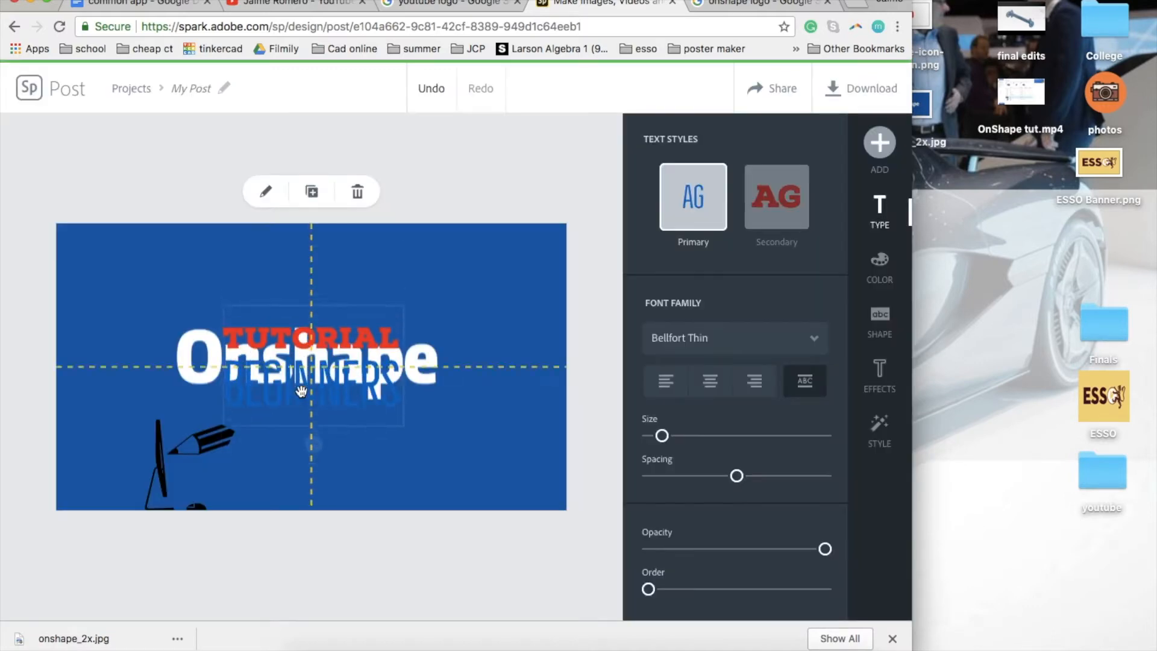
drag(737, 476, 825, 476)
drag(309, 392, 325, 393)
Step: Search the free photos for "computer", add the photo of the woman biting a pencil at her laptop, and reposition it within its section
click(310, 359)
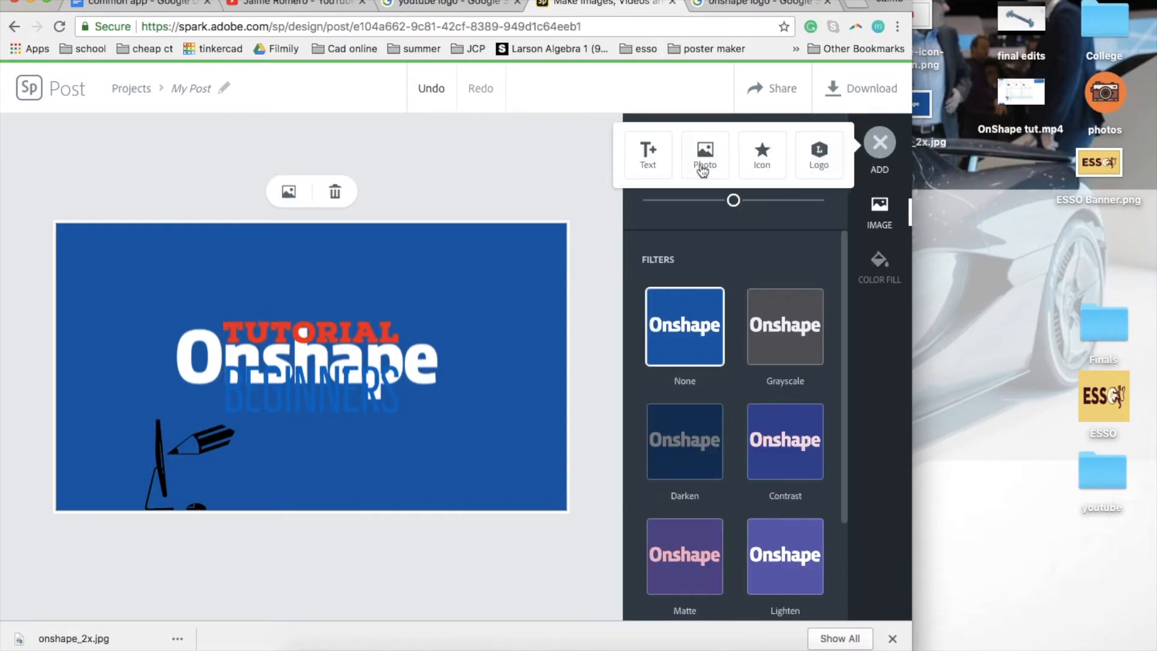
click(713, 156)
click(741, 297)
text(computer)
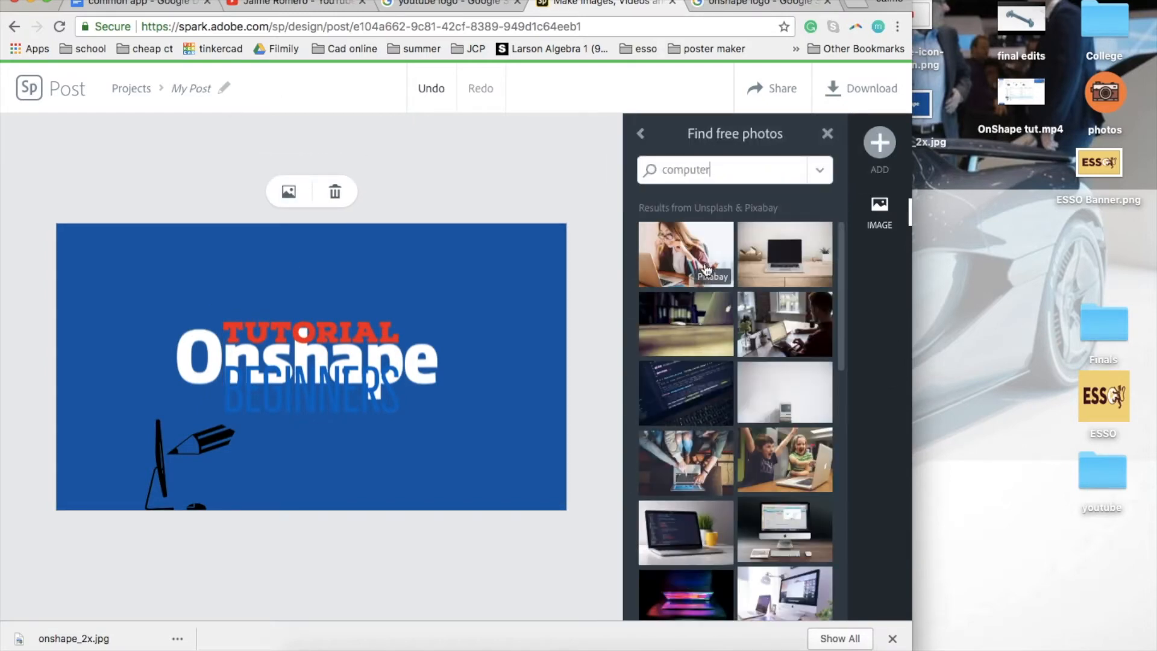
click(691, 265)
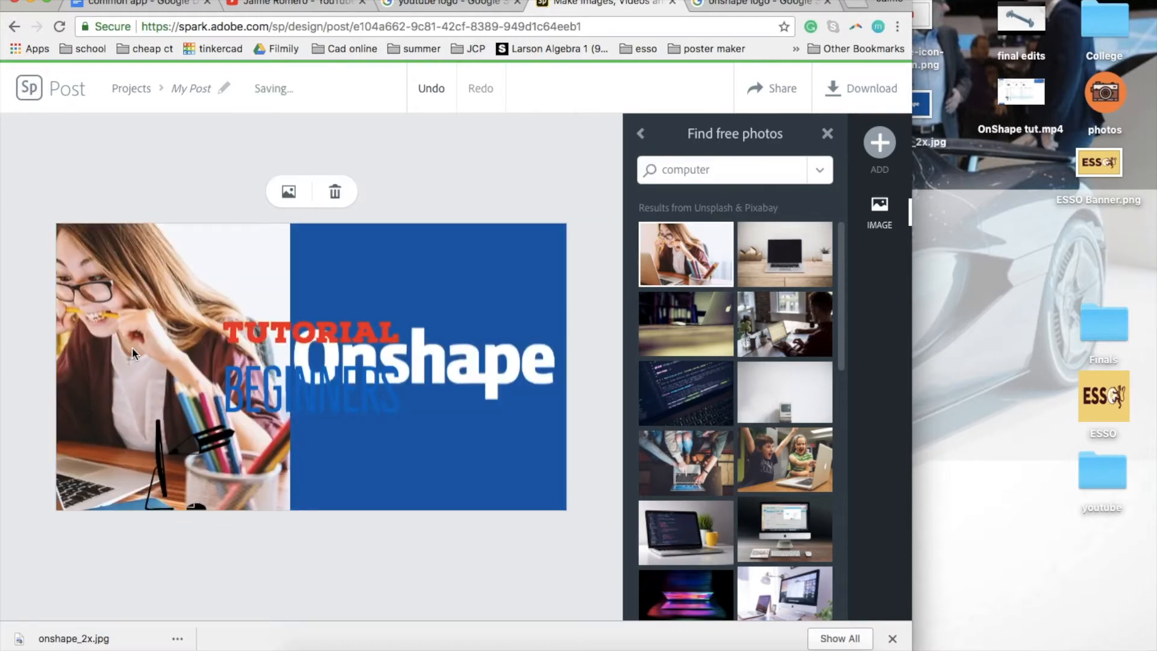
click(132, 347)
drag(156, 347, 165, 331)
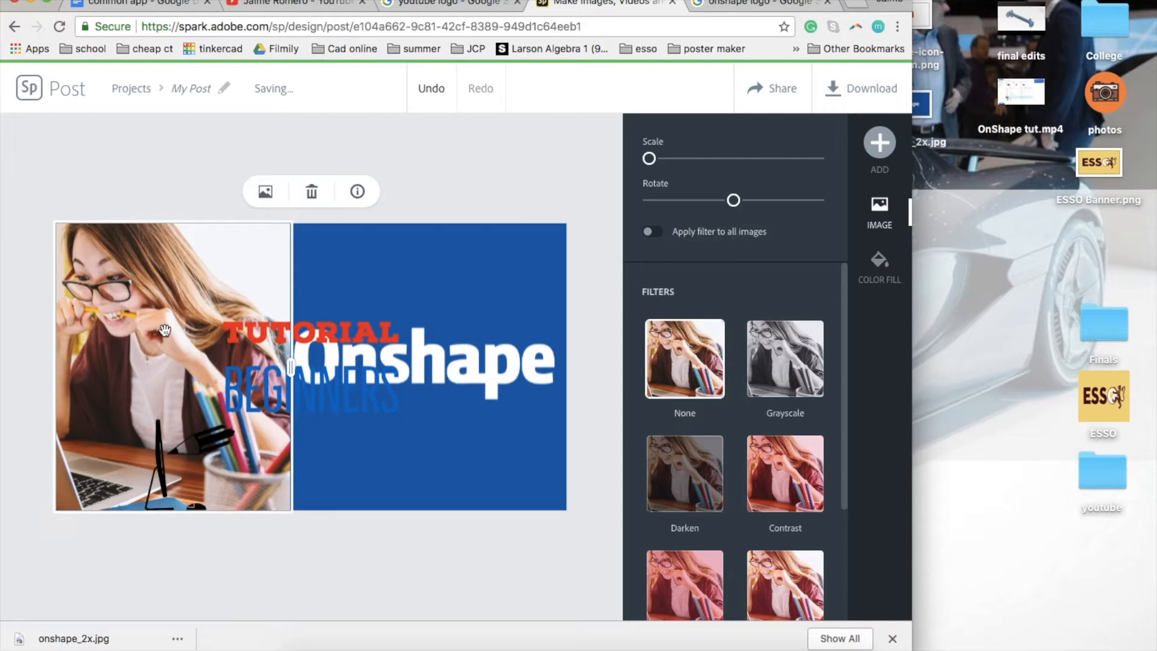
Step: Replace the woman's photo with a light grey colour fill and move the headline into the upper part of that section
click(881, 265)
click(660, 315)
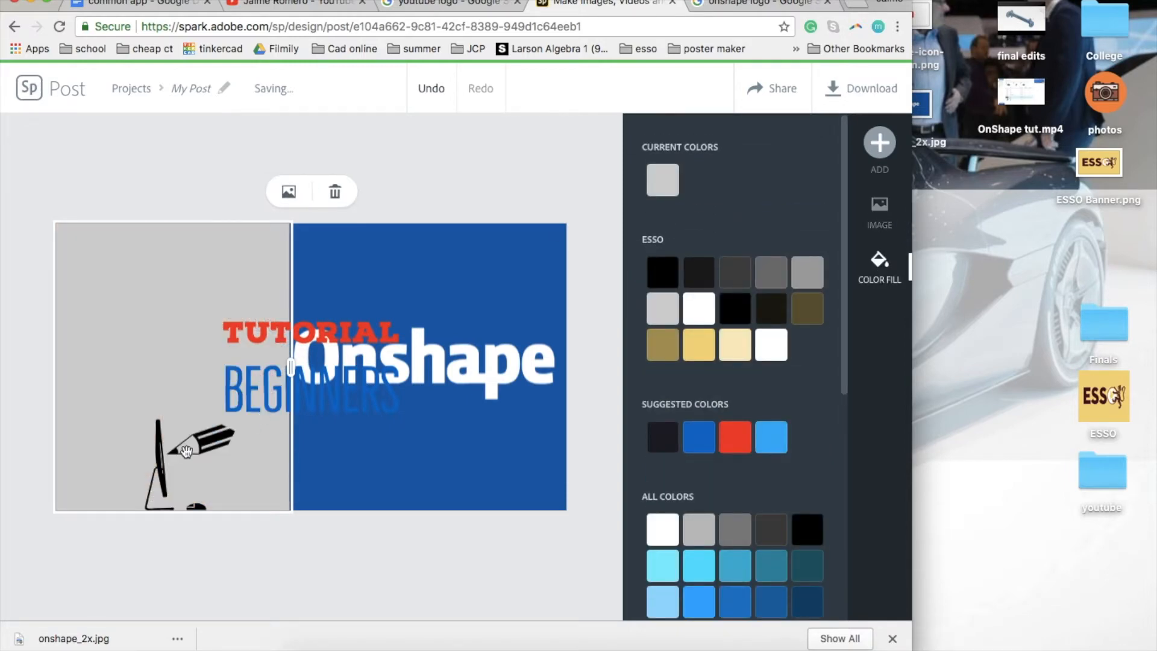
click(253, 339)
drag(167, 320, 139, 291)
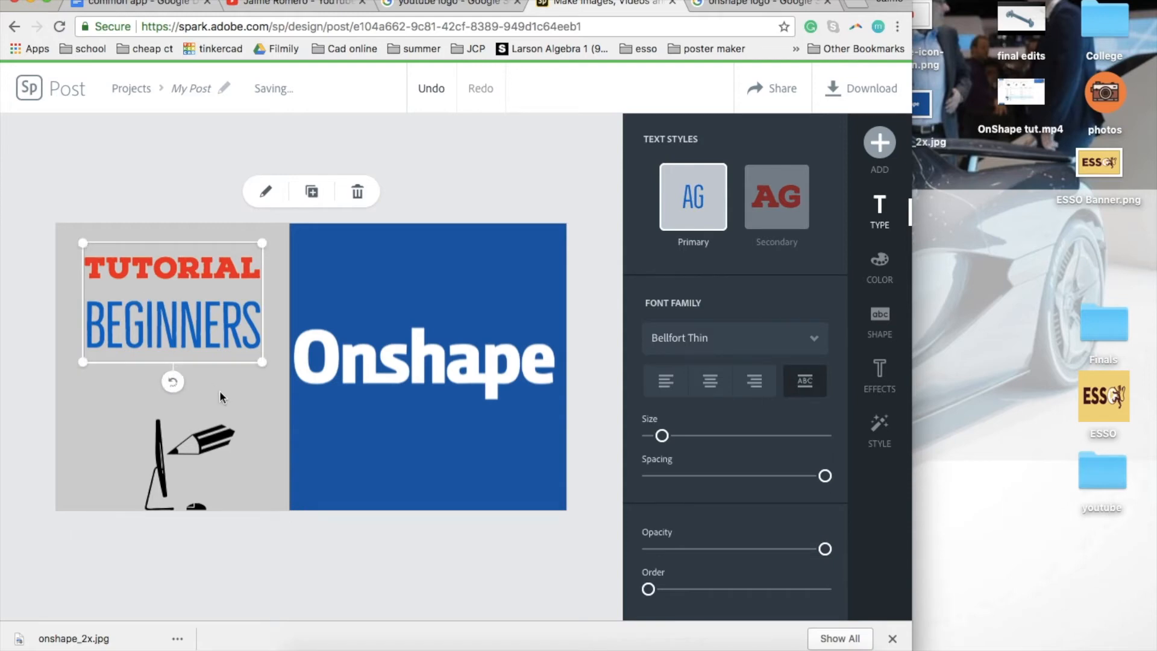
Step: Move the computer and pencil icons up and to the left, side by side below the headline
click(168, 462)
drag(159, 467, 118, 434)
click(213, 439)
drag(213, 439, 184, 402)
Step: Deselect the icons and download the finished post
click(258, 409)
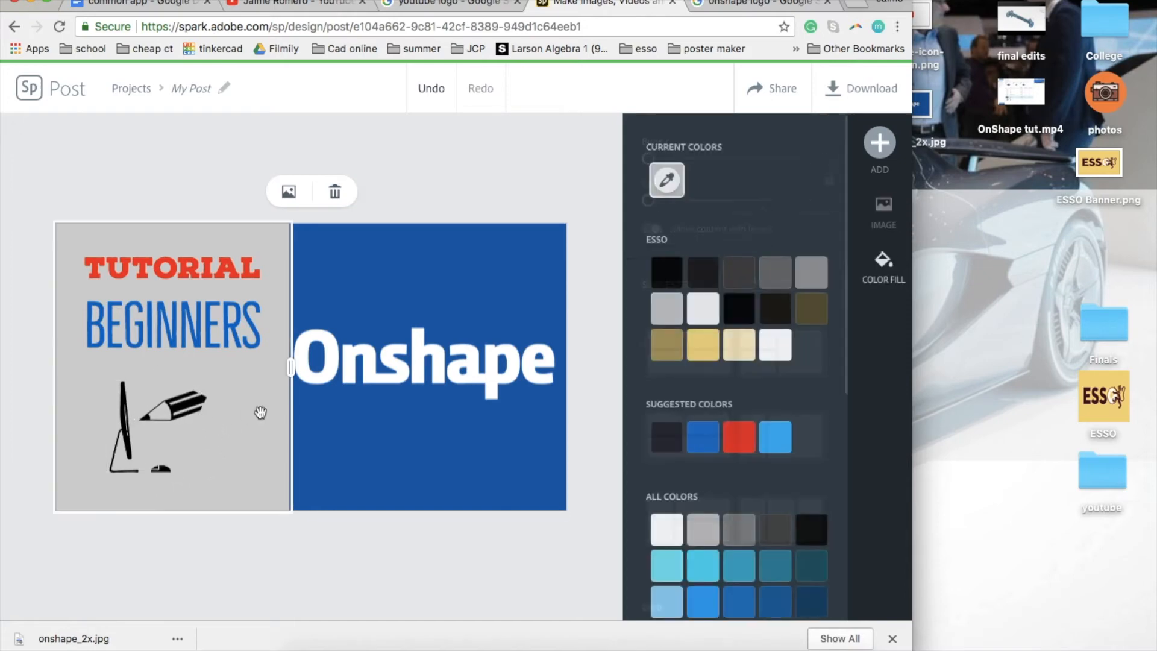
click(384, 406)
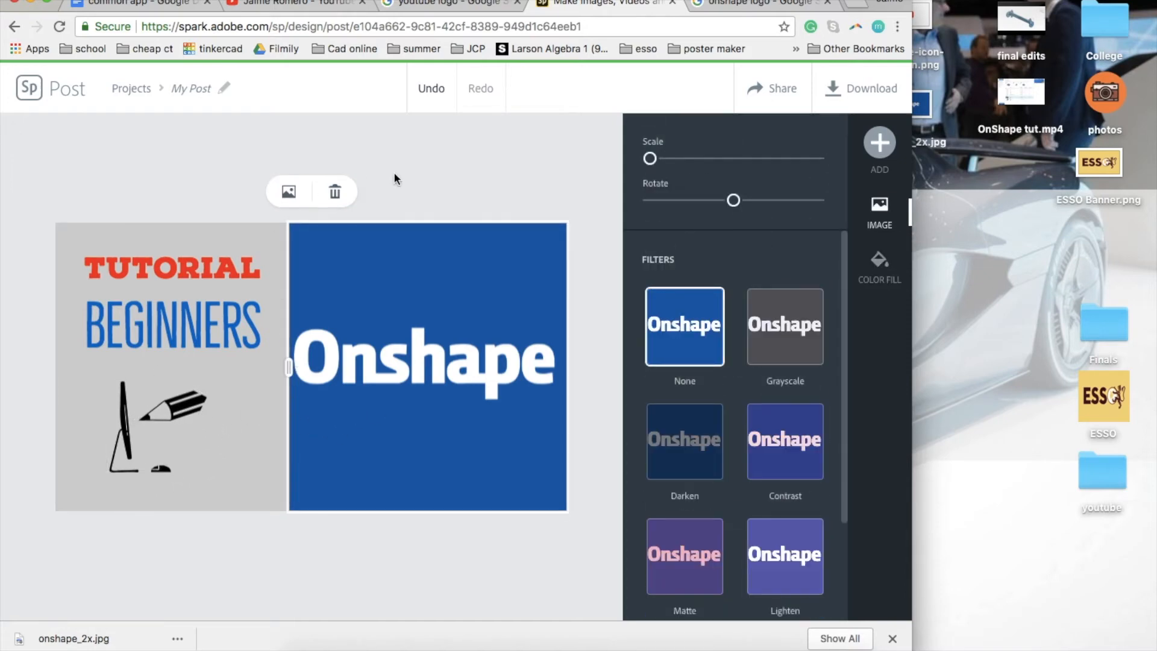
click(859, 96)
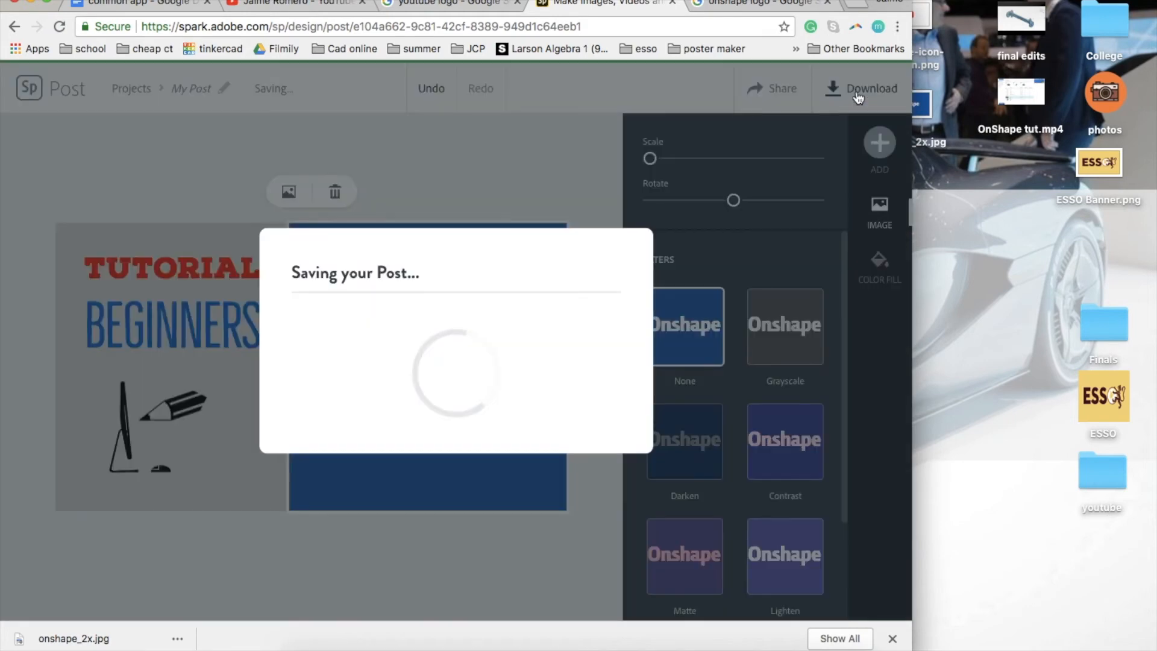